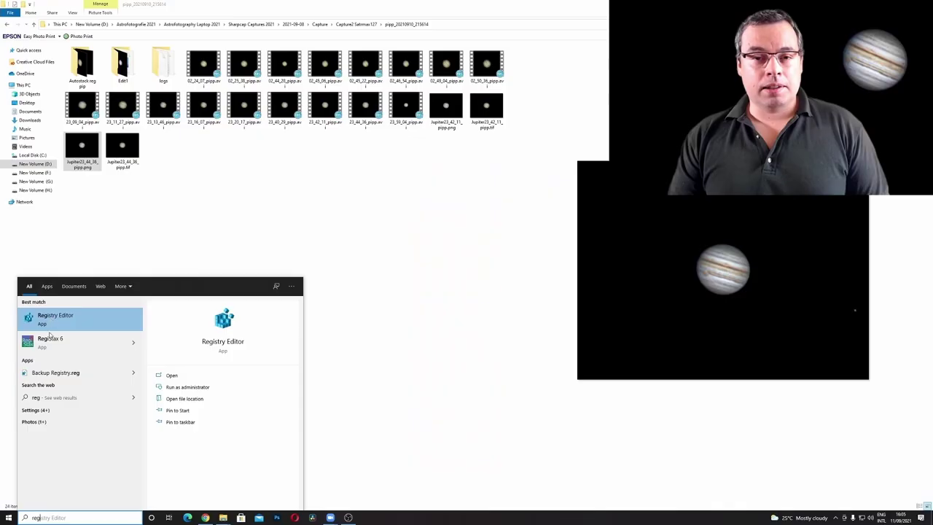
# Step: Launch RegiStax 6 from the Start menu search results
pyautogui.click(48, 341)
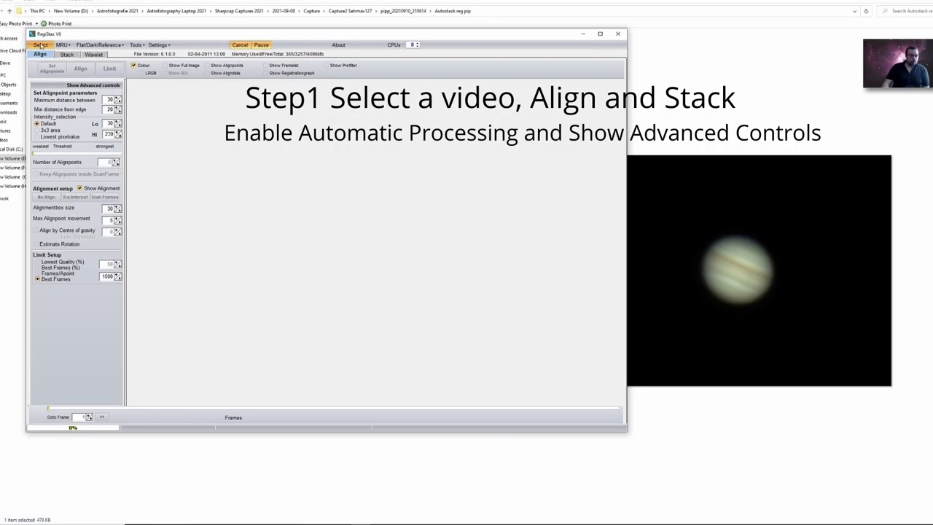
# Step: Load the 23_11_27_pipp.avi Jupiter video into RegiStax
pyautogui.click(40, 45)
pyautogui.scroll(-2, 421, 343)
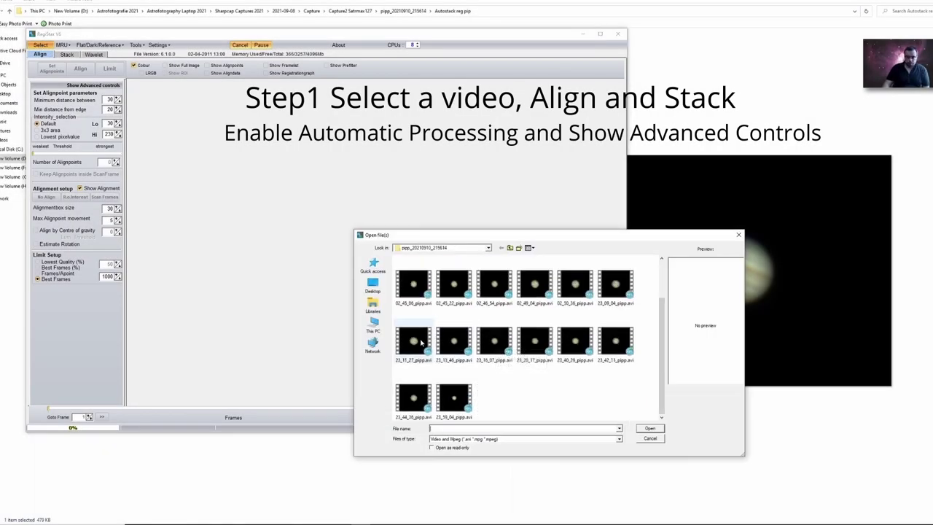
pyautogui.doubleClick(413, 341)
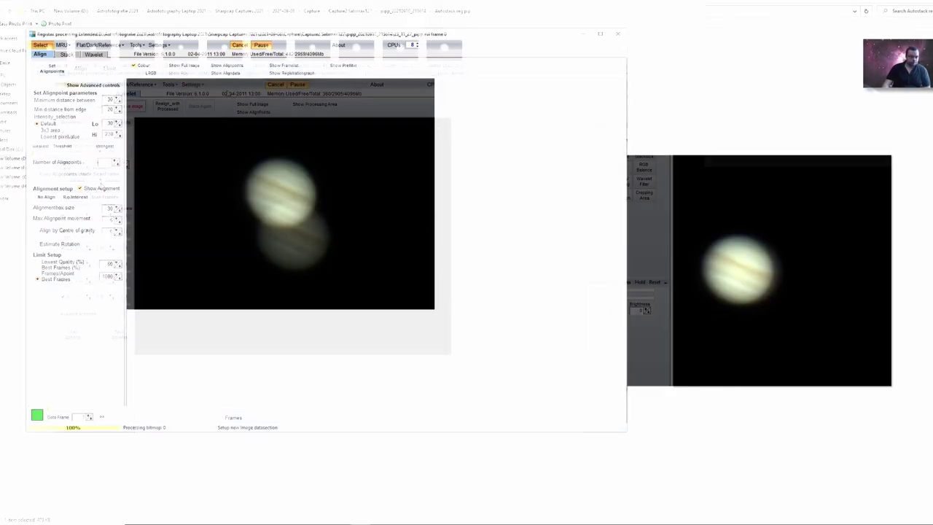
# Step: Place alignpoints and raise their strength until only two remain, then limit stacking to the 1000 best frames
pyautogui.click(191, 84)
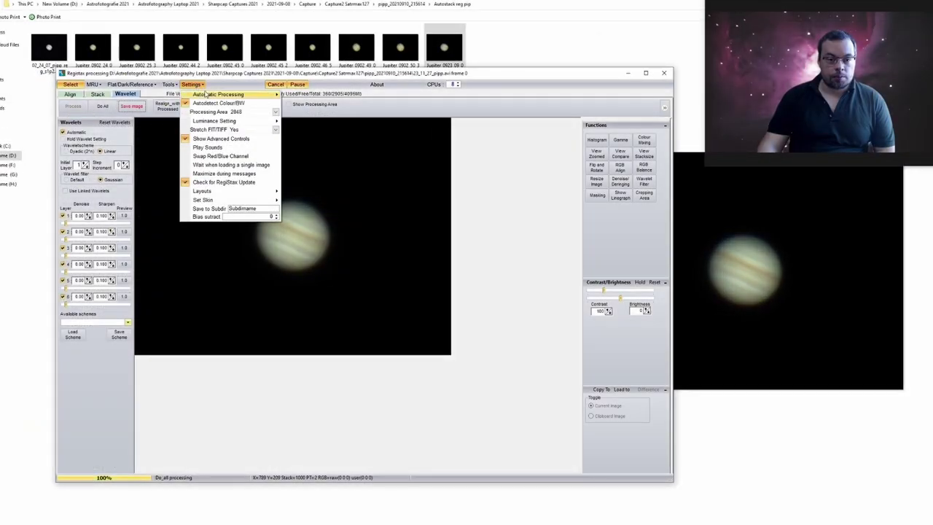
pyautogui.moveTo(206, 95)
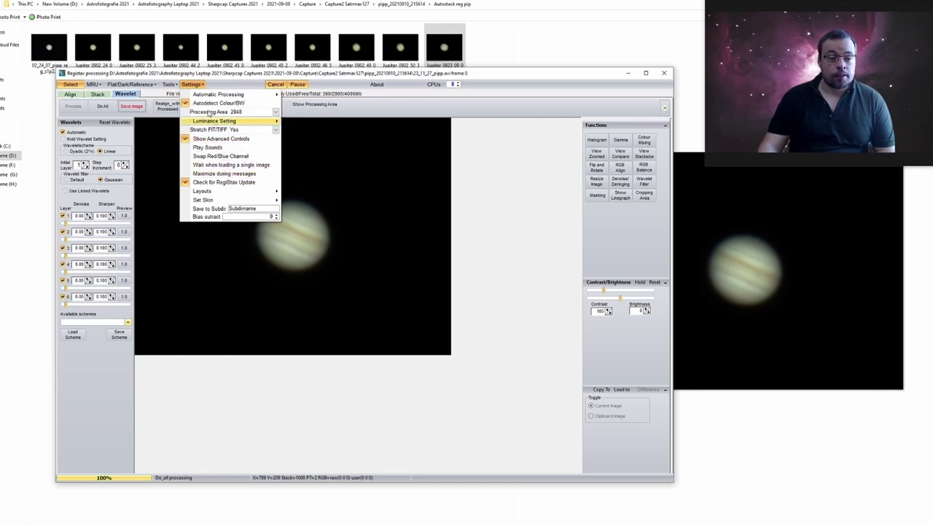
pyautogui.click(70, 94)
pyautogui.click(82, 108)
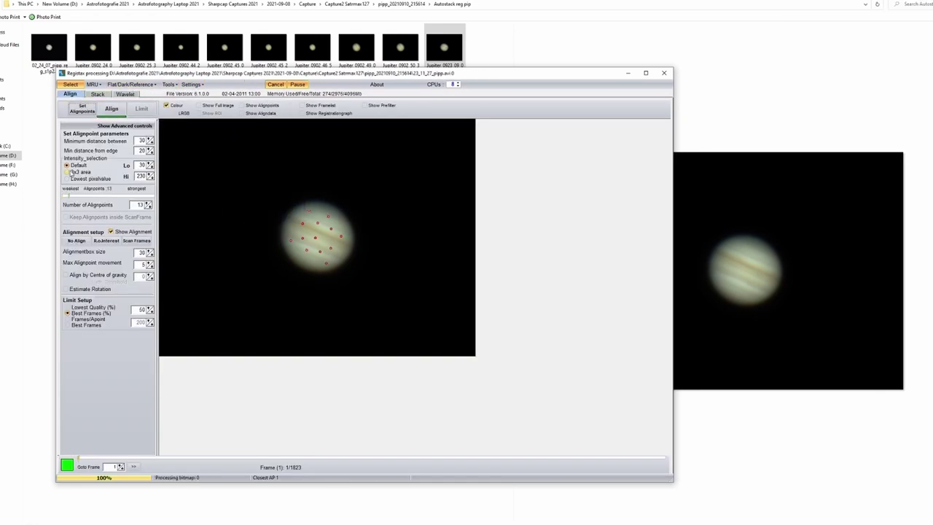
pyautogui.click(135, 196)
pyautogui.click(147, 195)
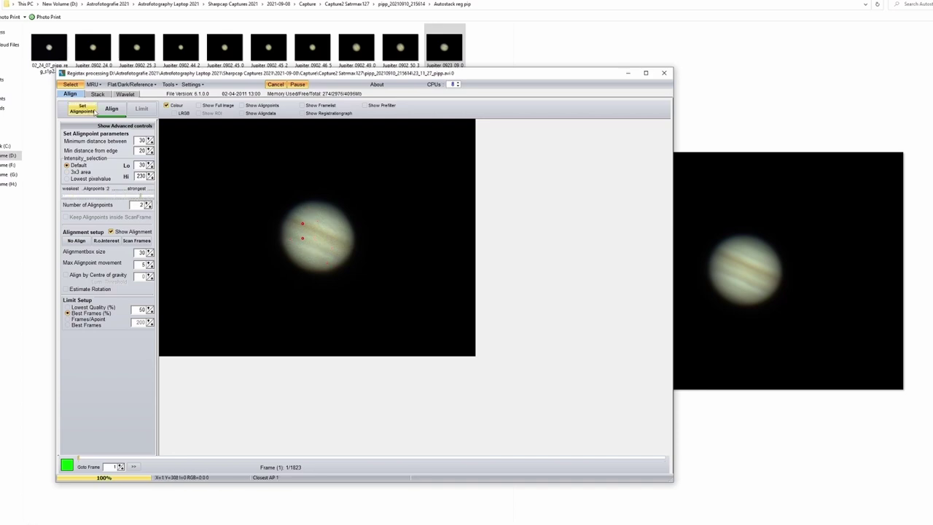
pyautogui.click(68, 326)
pyautogui.write('1000')
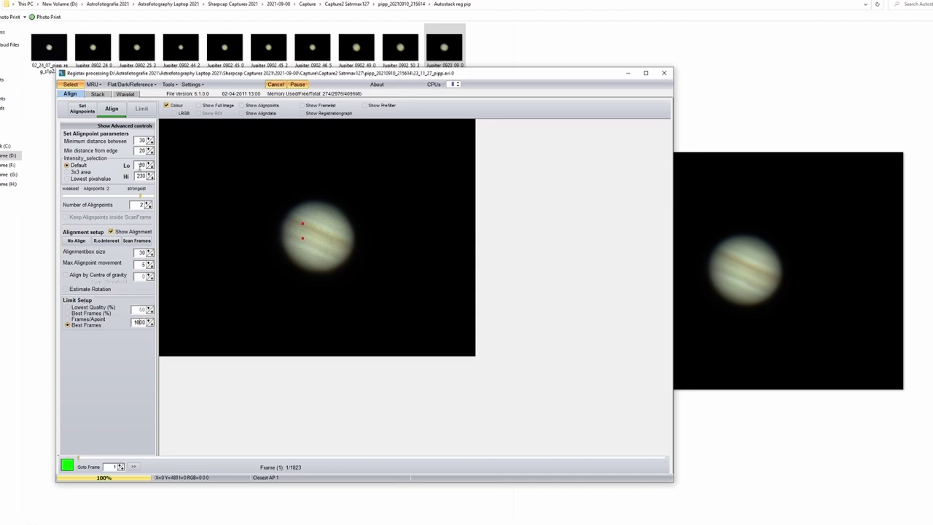
# Step: Align the video frames and let RegiStax stack the 1000 best frames
pyautogui.click(111, 108)
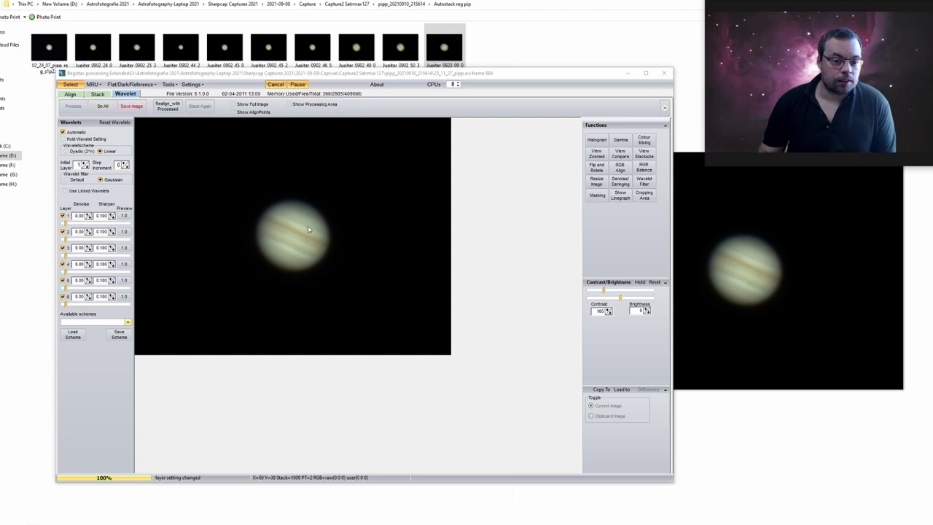
# Step: Run Do All, then save the stack as a 16-bit RGB TIFF named 23_11_27_reg_pipp
pyautogui.click(105, 110)
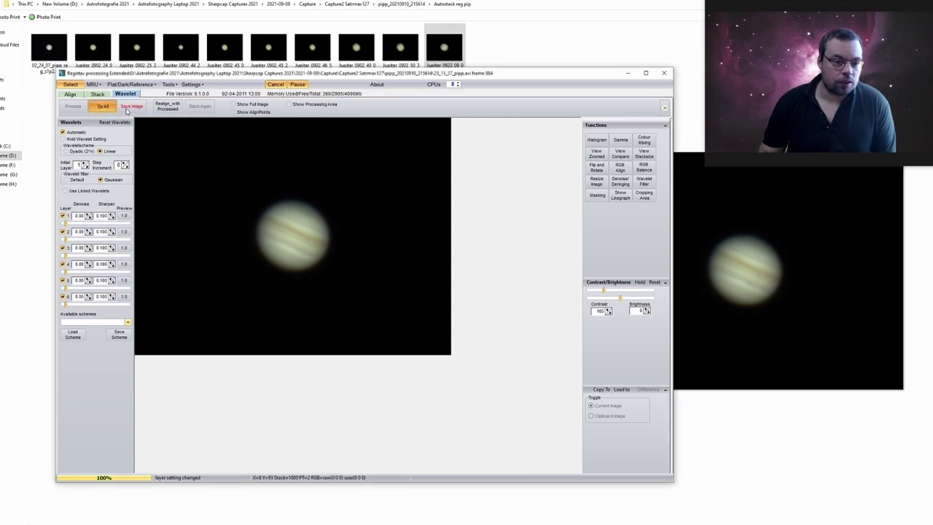
pyautogui.click(129, 106)
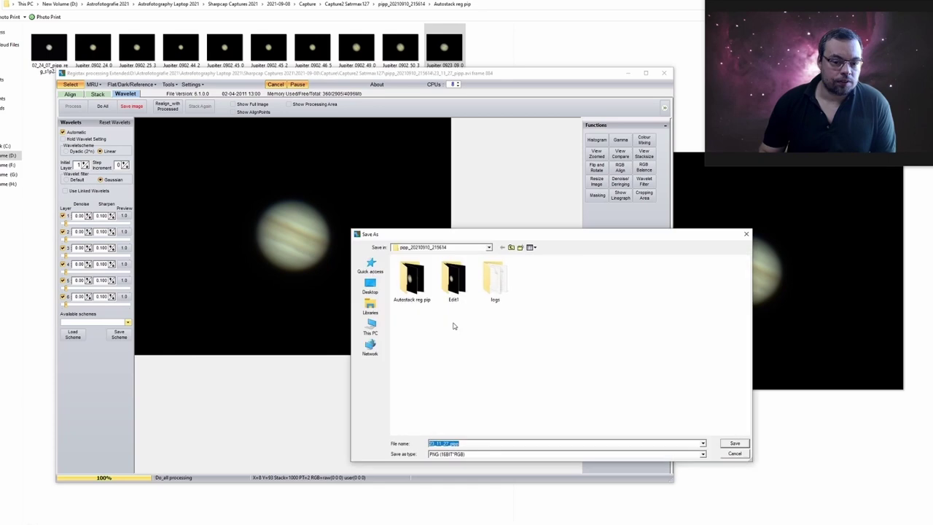
pyautogui.click(453, 455)
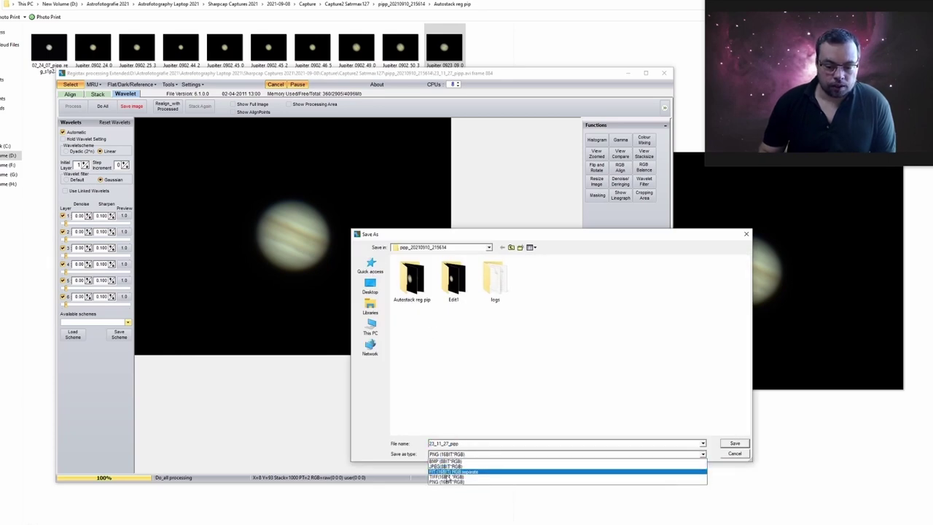
pyautogui.click(450, 478)
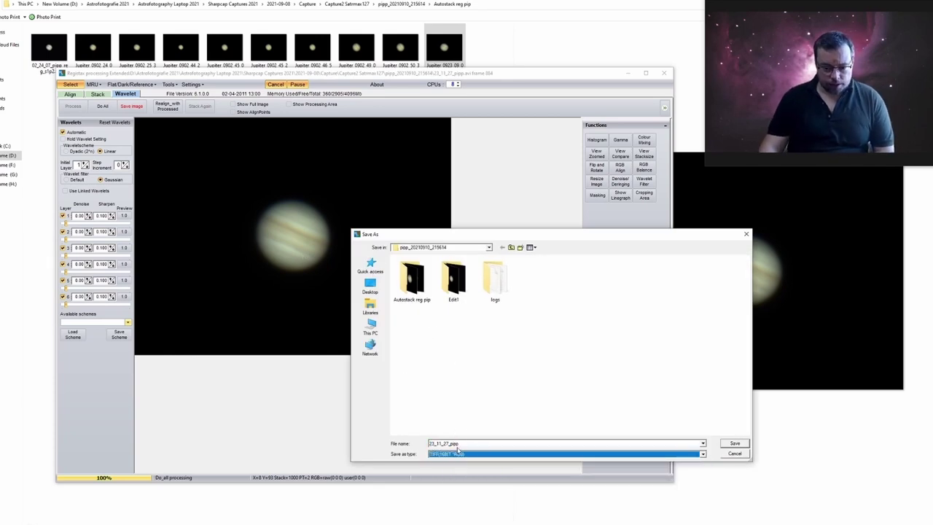
pyautogui.click(450, 444)
pyautogui.write('reg_')
pyautogui.click(735, 443)
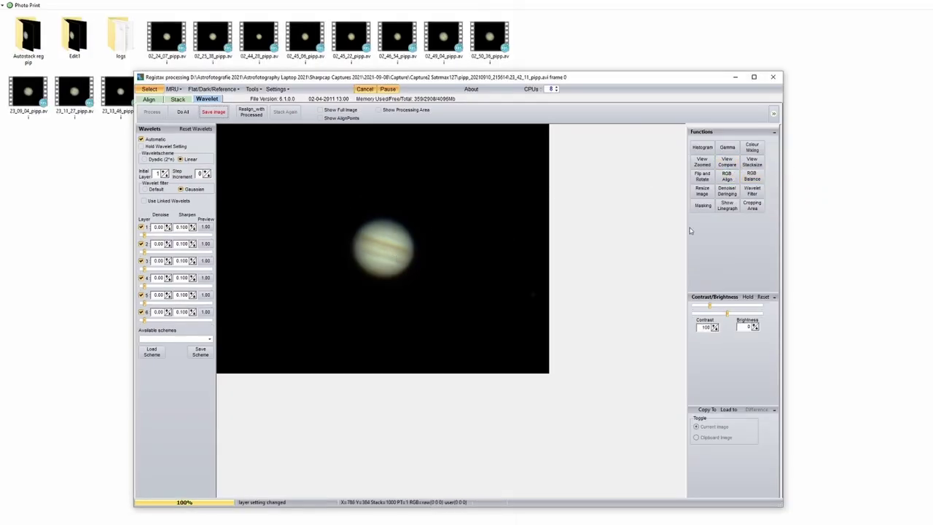
# Step: Estimate the RGB channel alignment and auto-balance colours to weights 1.02 red, 0.96 green, 1.36 blue
pyautogui.click(726, 177)
pyautogui.click(697, 138)
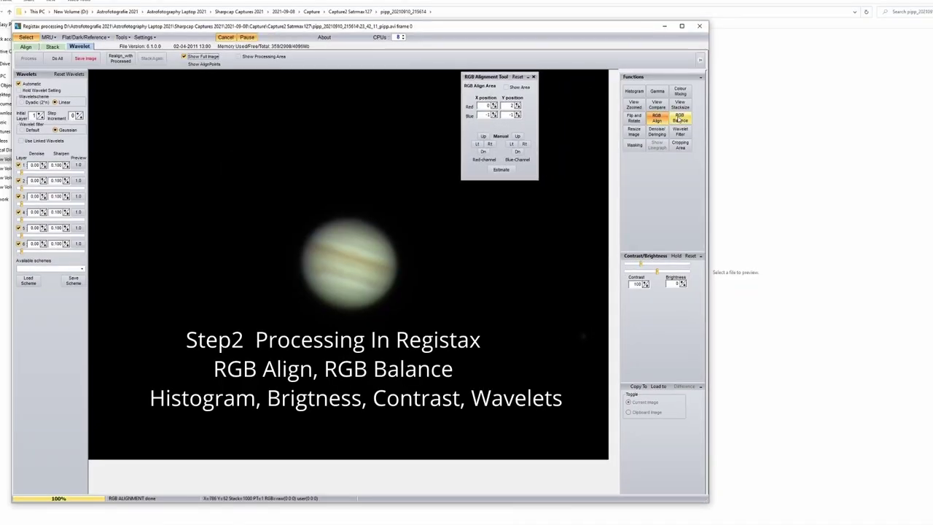
pyautogui.click(679, 118)
pyautogui.moveTo(772, 51); pyautogui.dragTo(505, 193)
pyautogui.click(488, 260)
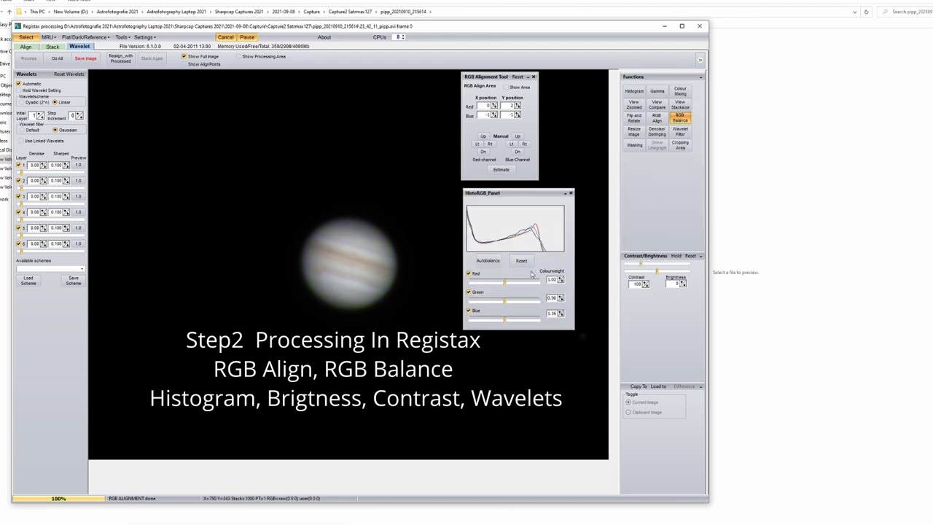
# Step: Save the colour-corrected Jupiter image into the Edit1 folder
pyautogui.click(85, 58)
pyautogui.doubleClick(453, 280)
pyautogui.click(729, 440)
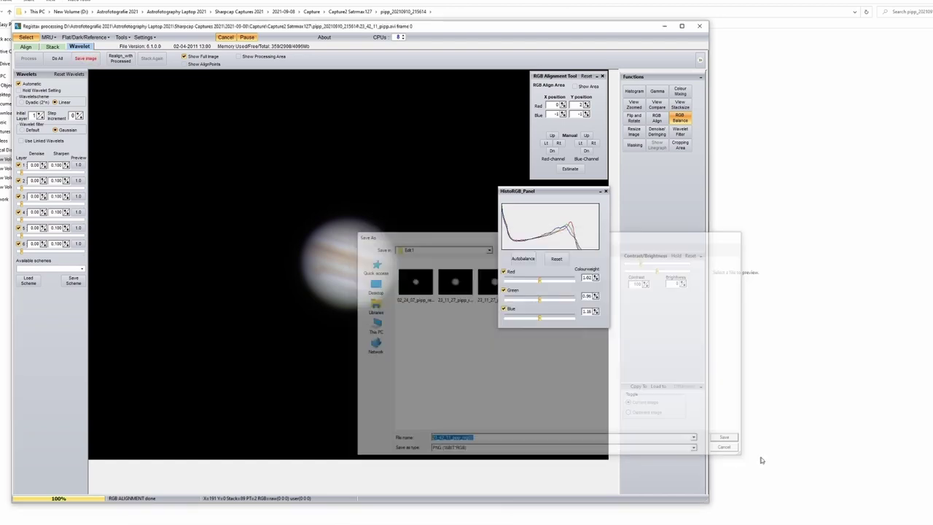
# Step: Stretch the histogram with value 0.95 and white point 249
pyautogui.click(635, 92)
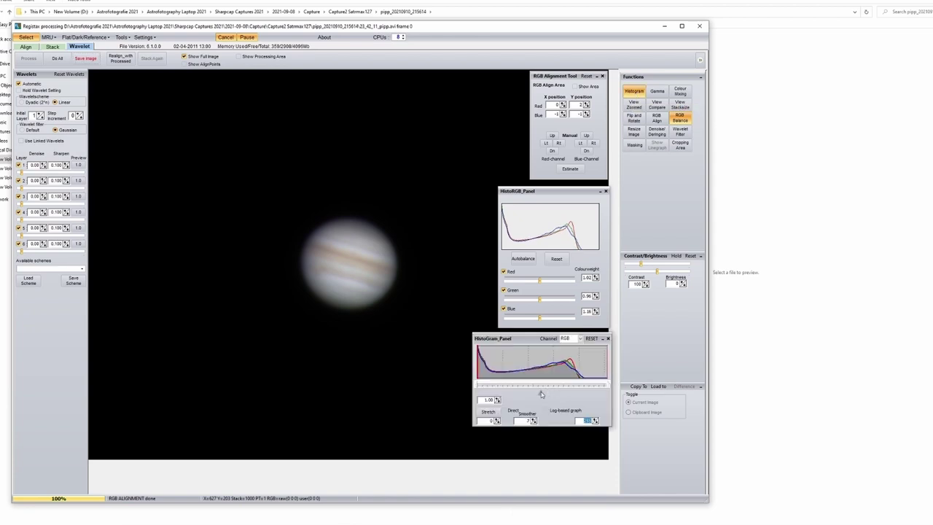
pyautogui.click(544, 394)
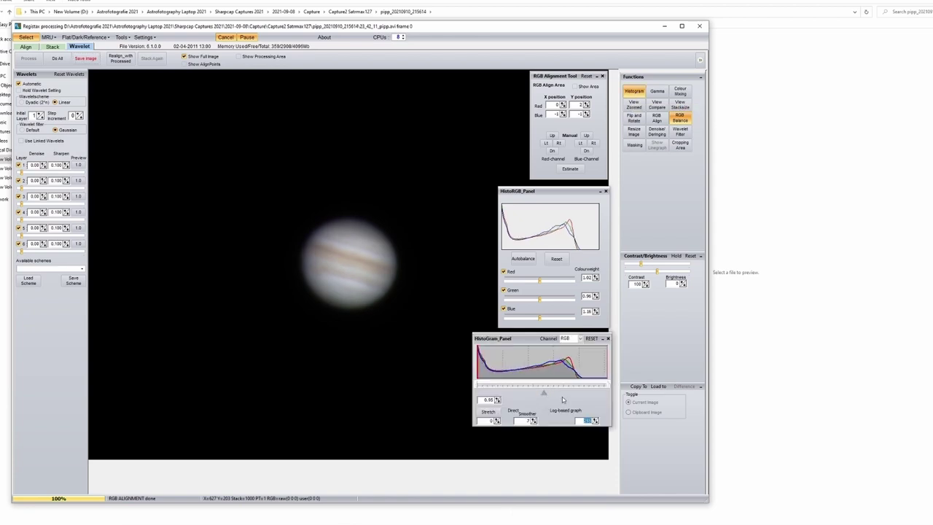
pyautogui.moveTo(608, 394); pyautogui.dragTo(603, 389)
pyautogui.click(488, 412)
# Step: Set contrast to 110 and brightness to 5, and show a zoomed preview at upper left
pyautogui.click(637, 284)
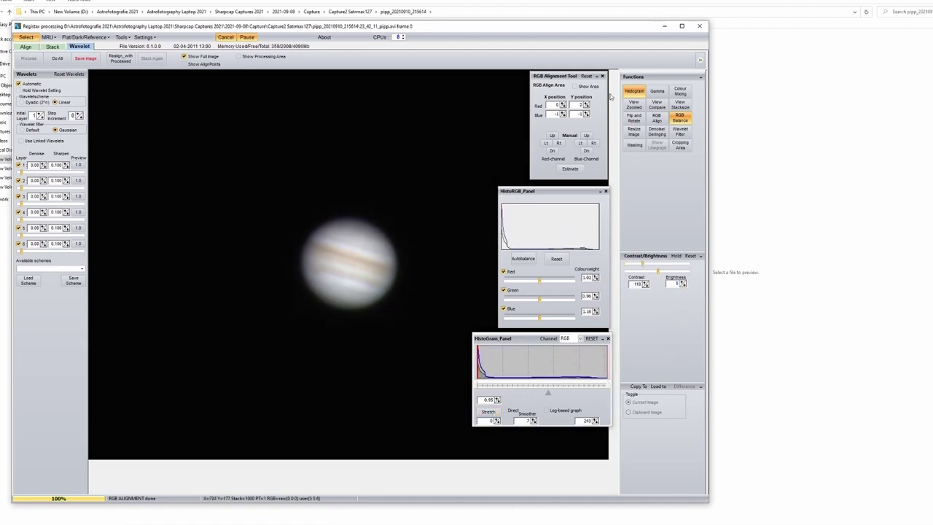
pyautogui.click(635, 106)
pyautogui.moveTo(534, 50); pyautogui.dragTo(174, 86)
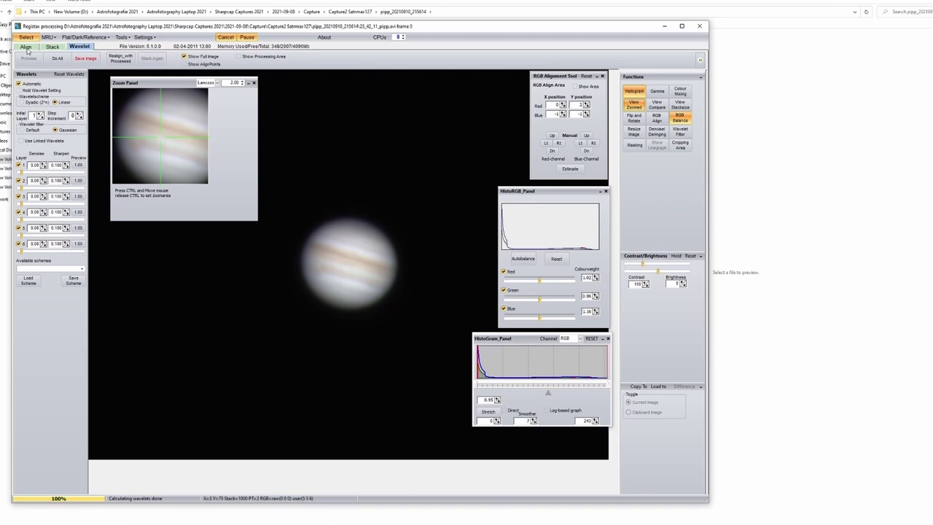
# Step: Save the adjusted image, then apply the saved Jupiter six-layer linear Gaussian wavelet scheme
pyautogui.click(85, 58)
pyautogui.click(727, 439)
pyautogui.click(28, 280)
pyautogui.scroll(3, 734, 430)
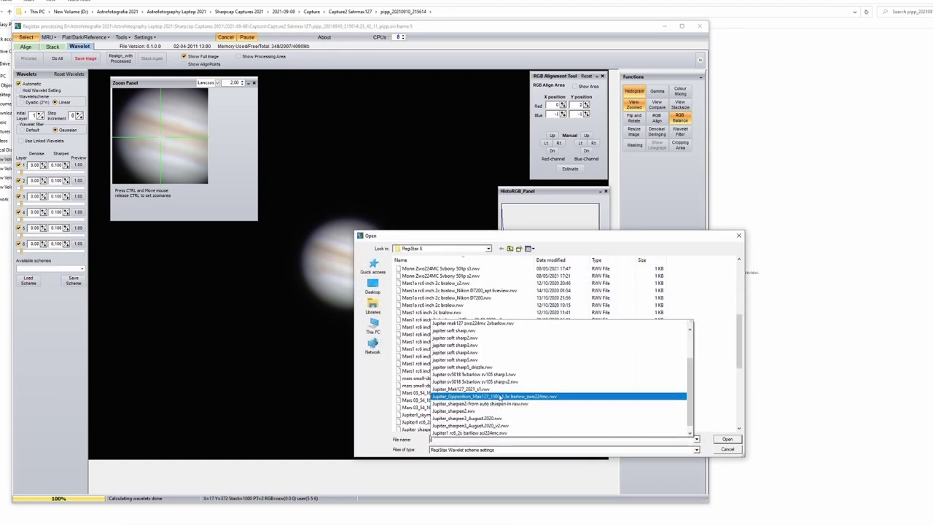
pyautogui.click(728, 439)
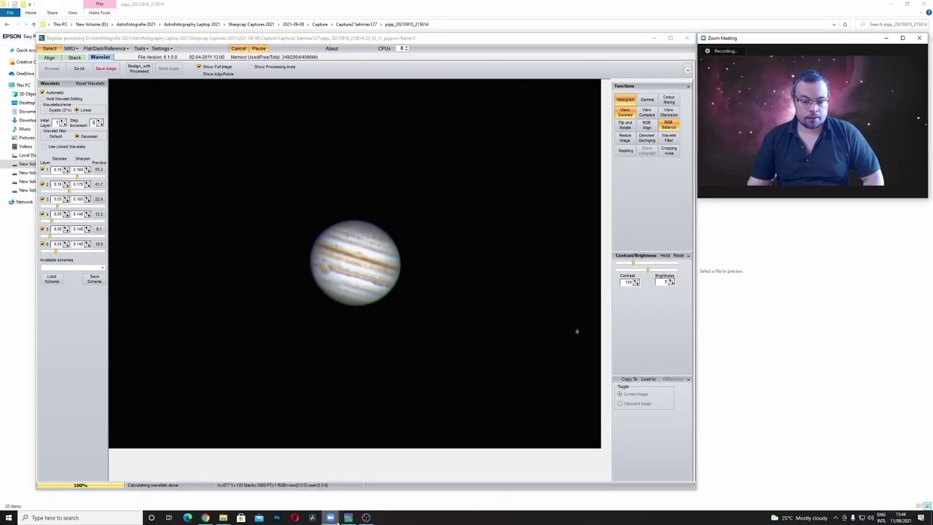
# Step: Check the Show Advanced Controls setting and reach the Tools menu's Show MACRO/Batch window entry
pyautogui.click(582, 333)
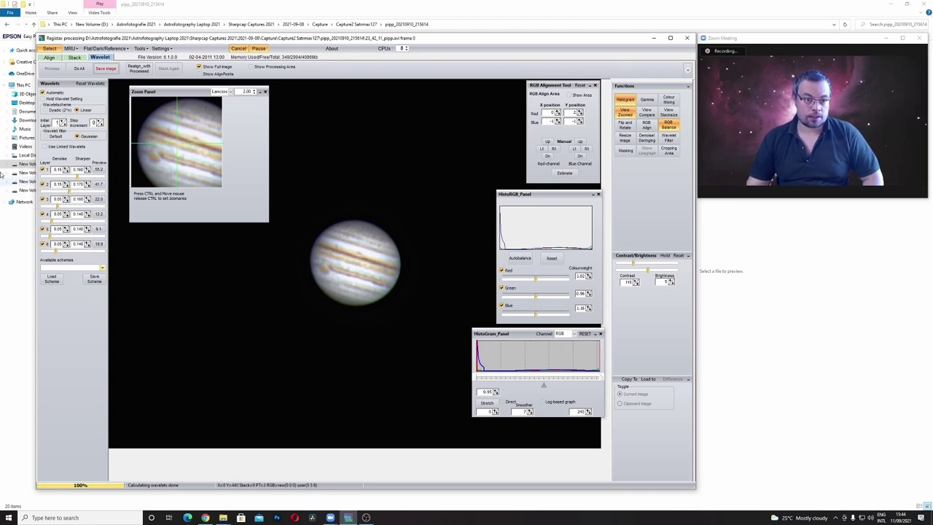
pyautogui.click(141, 48)
pyautogui.click(161, 48)
pyautogui.click(161, 48)
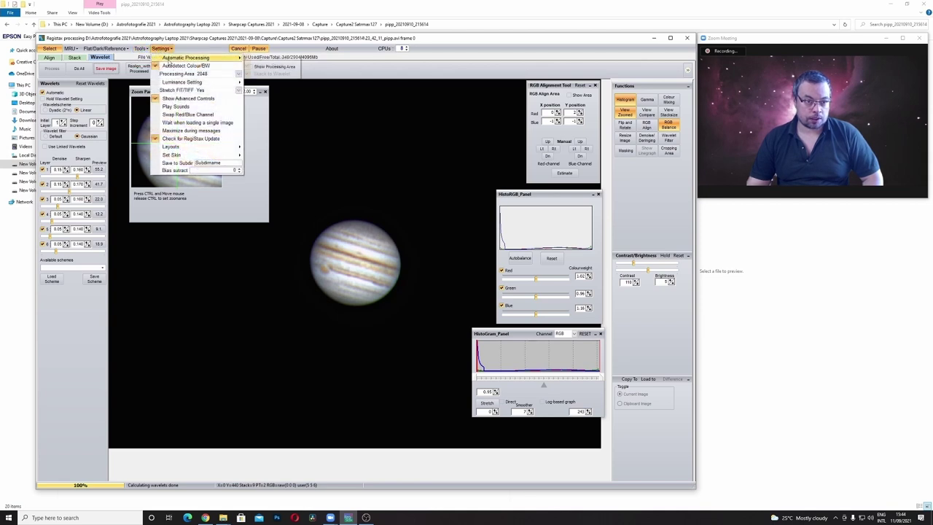
pyautogui.moveTo(190, 97)
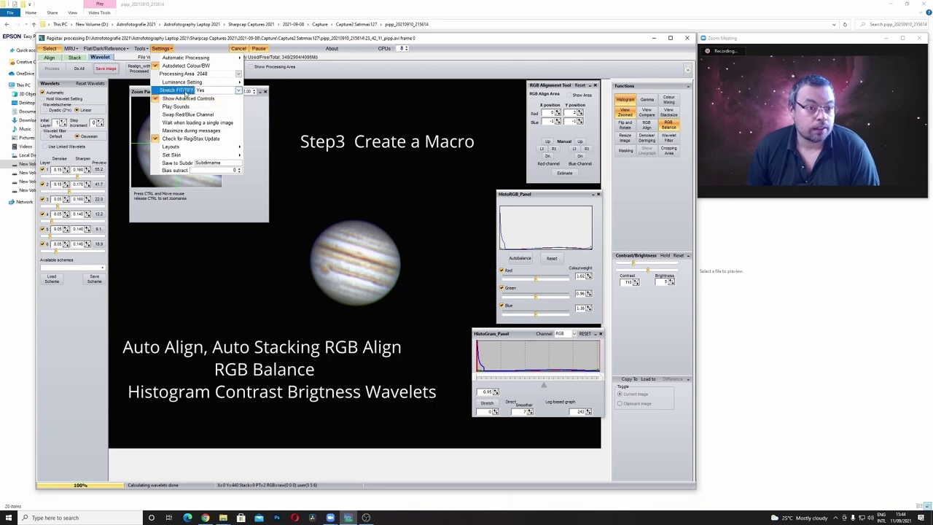
# Step: Bring up the Macro/Batch window, enlarge it and move it clear of the controls
pyautogui.moveTo(140, 48)
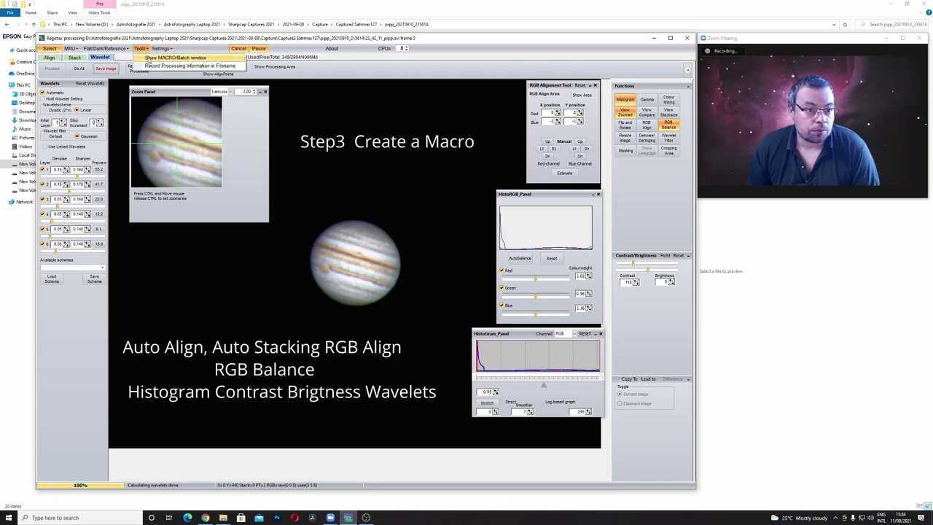
pyautogui.click(153, 58)
pyautogui.moveTo(768, 174); pyautogui.dragTo(849, 465)
pyautogui.moveTo(697, 159); pyautogui.dragTo(769, 204)
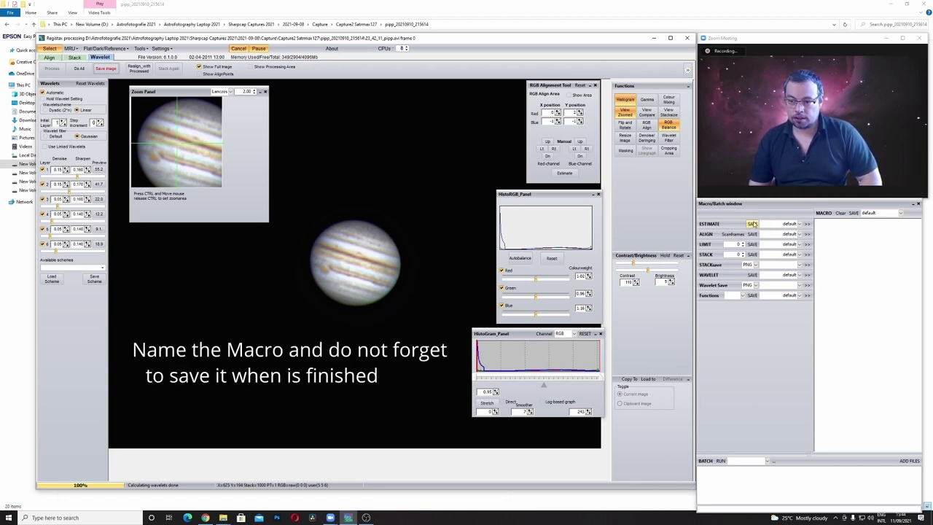
# Step: Add Jupiter-named estimate, align and 1000-frame limit steps to the macro
pyautogui.click(800, 225)
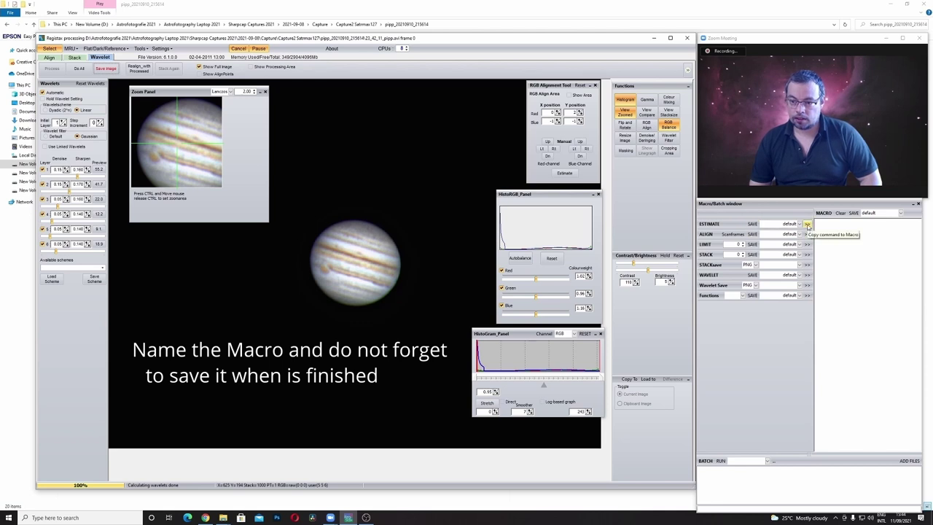
pyautogui.click(797, 224)
pyautogui.moveTo(783, 225); pyautogui.dragTo(798, 224)
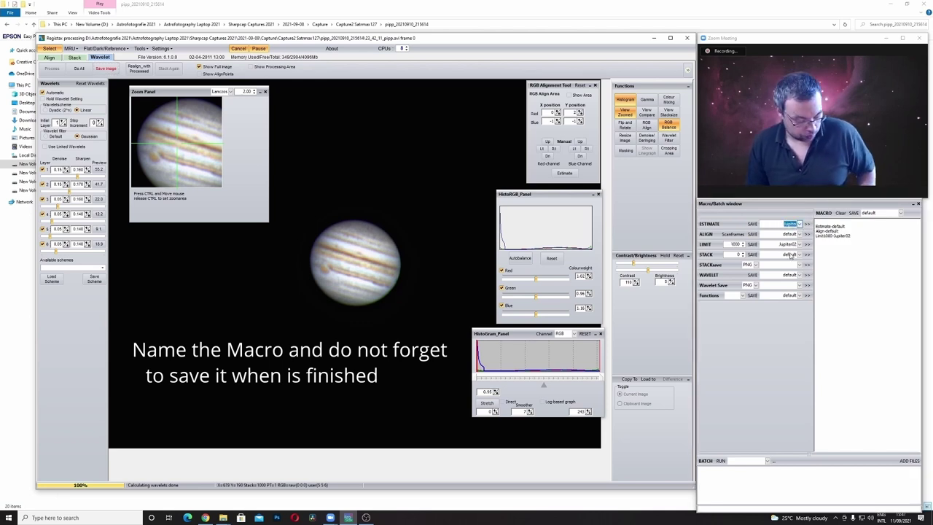
pyautogui.write('Jupiter')
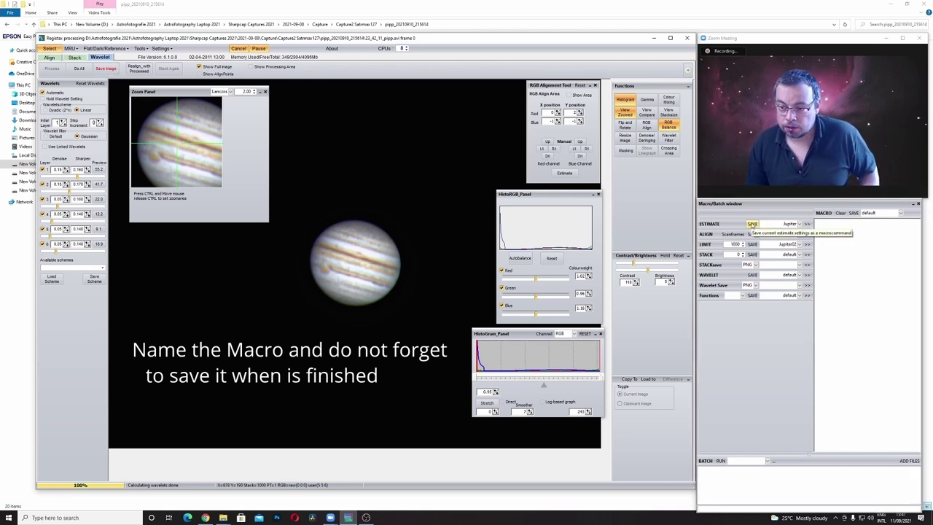
pyautogui.click(808, 225)
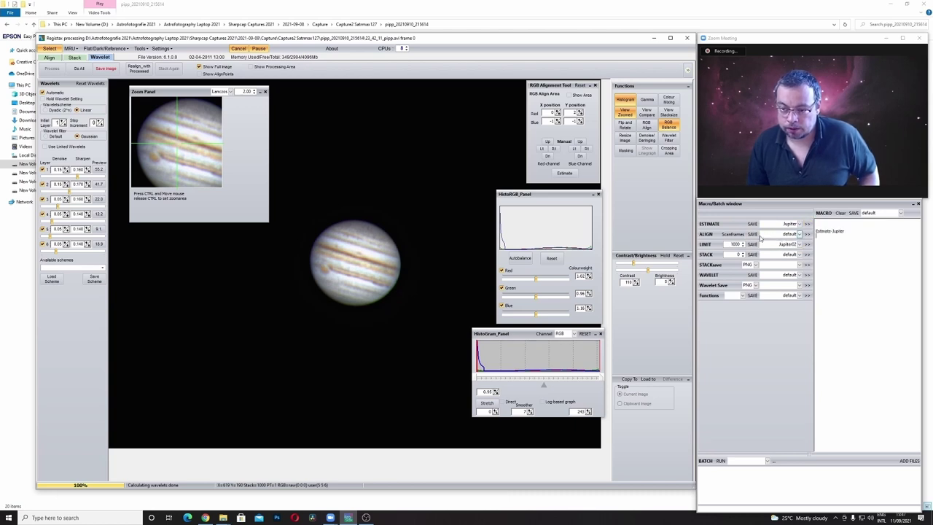
pyautogui.doubleClick(799, 234)
pyautogui.write('Jupiter')
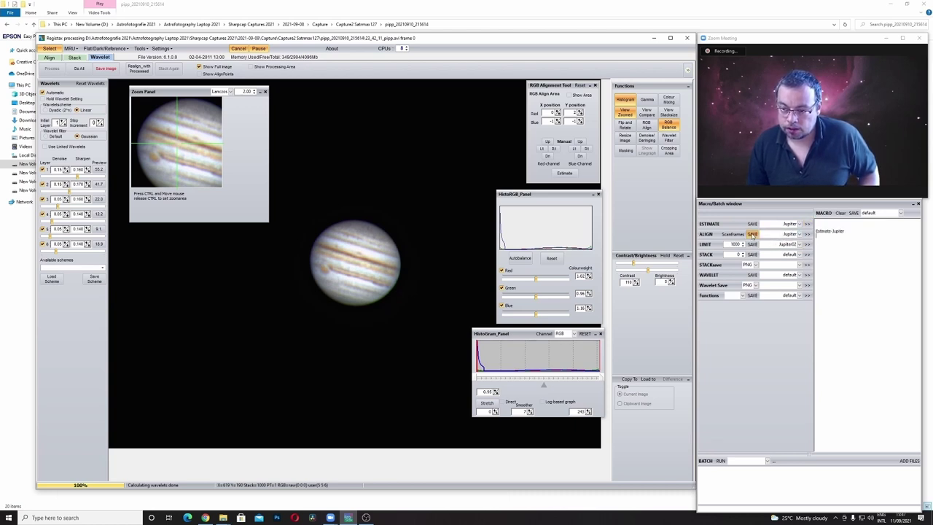
pyautogui.click(807, 234)
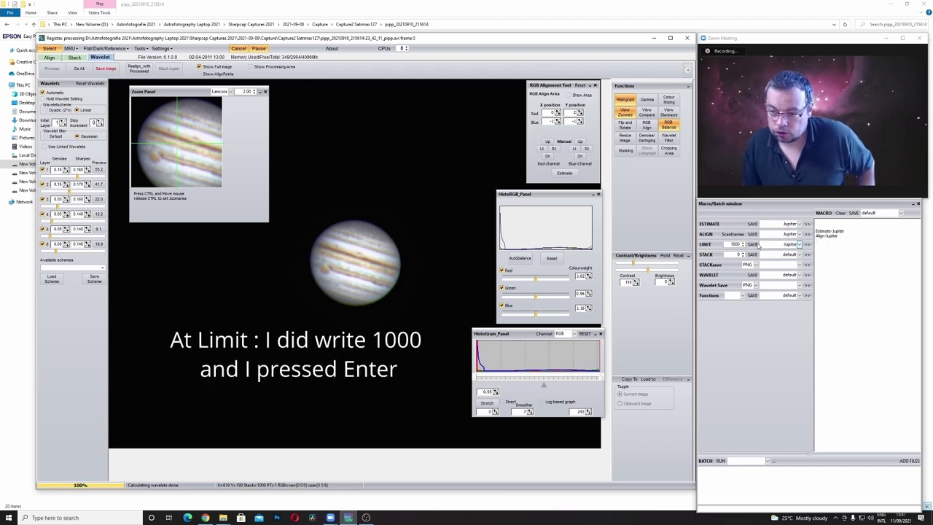
pyautogui.click(807, 245)
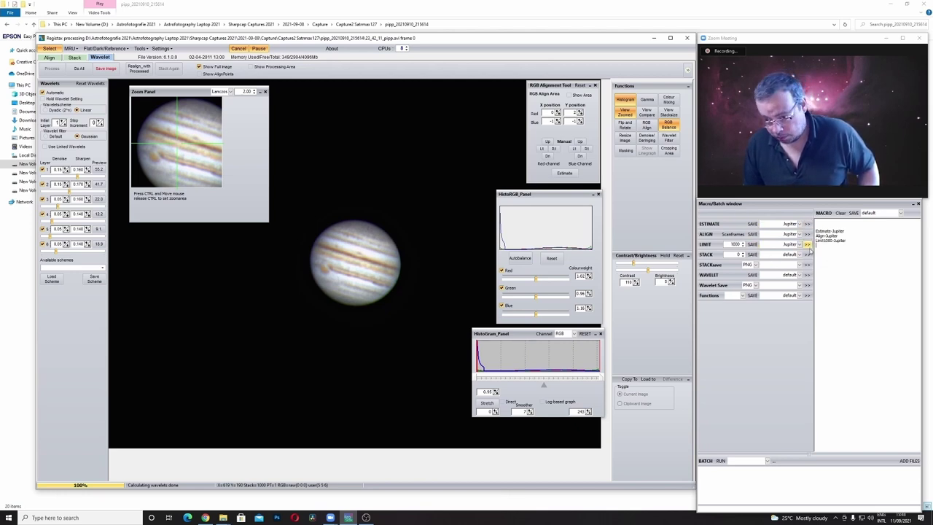
# Step: Add a TIFF stack save, the Jupiter wavelet and a wavelet save step to the macro
pyautogui.click(756, 265)
pyautogui.click(752, 278)
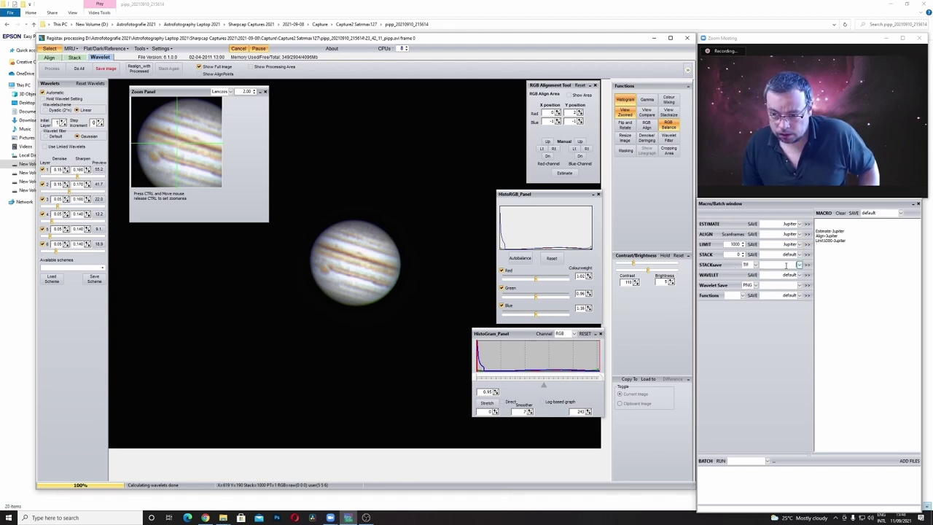
pyautogui.scroll(-1, 799, 266)
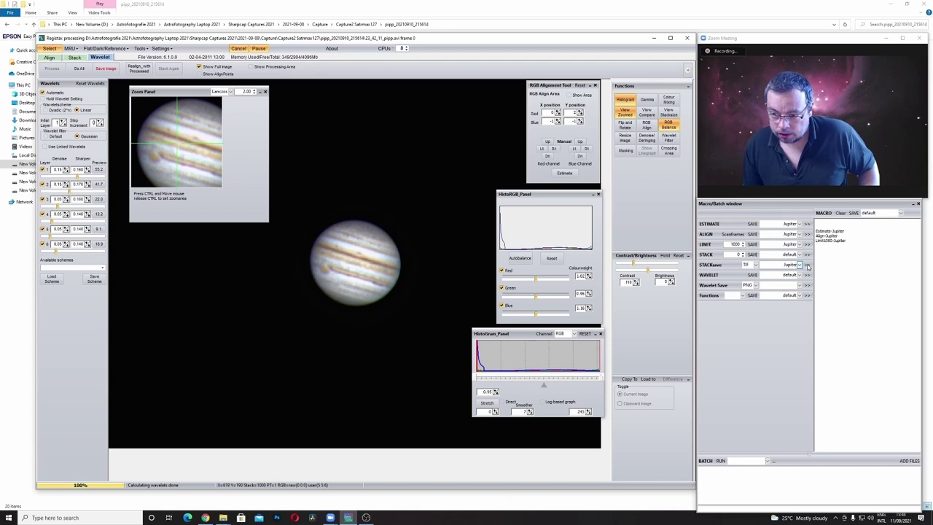
pyautogui.click(808, 266)
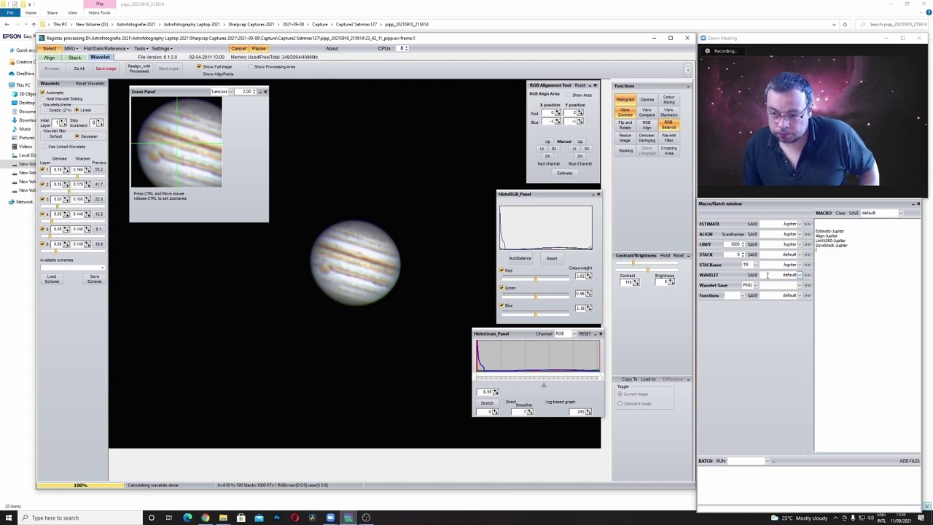
pyautogui.scroll(-1, 799, 275)
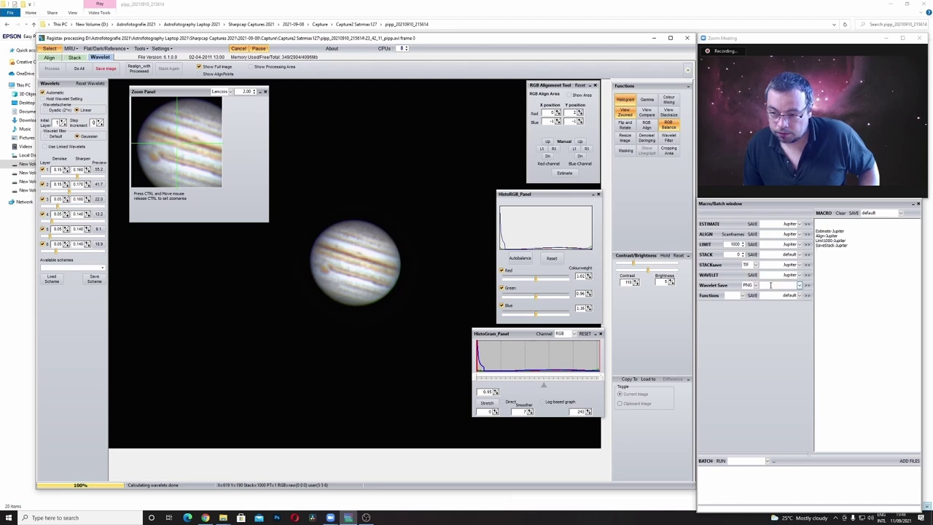
pyautogui.click(807, 275)
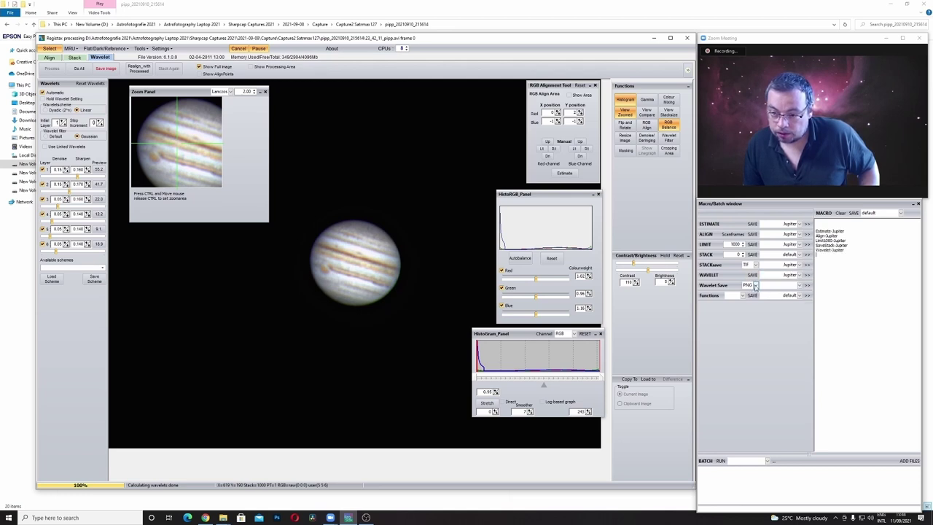
pyautogui.scroll(-1, 793, 285)
pyautogui.click(808, 285)
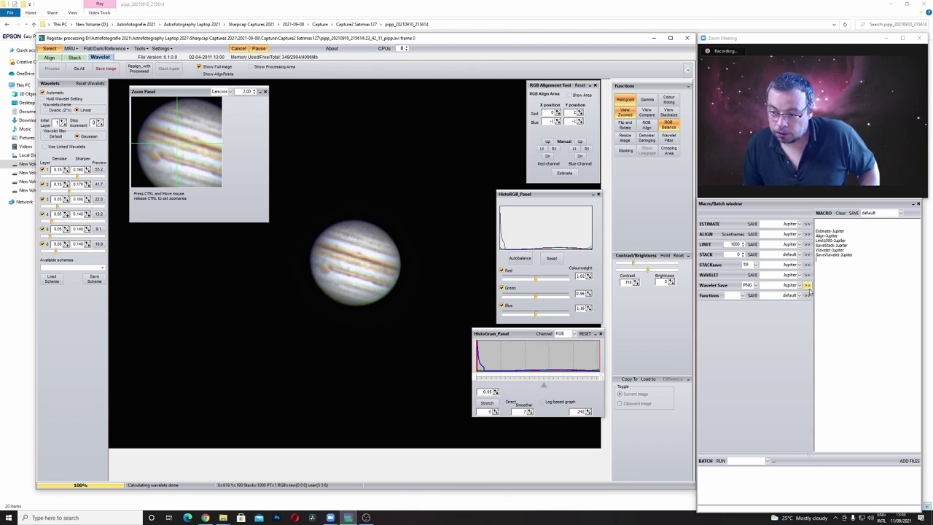
# Step: Add an RGBALIGN function step with settings named Jupiter
pyautogui.click(743, 295)
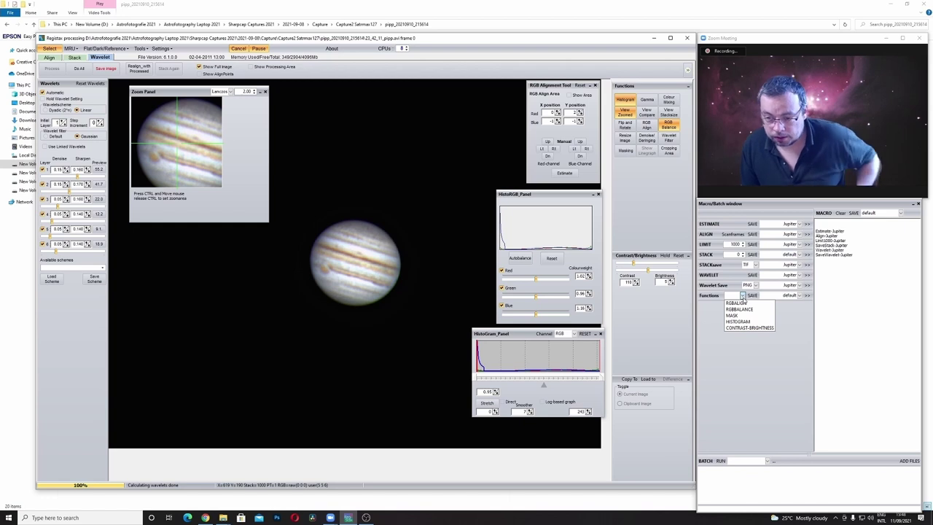
pyautogui.click(744, 302)
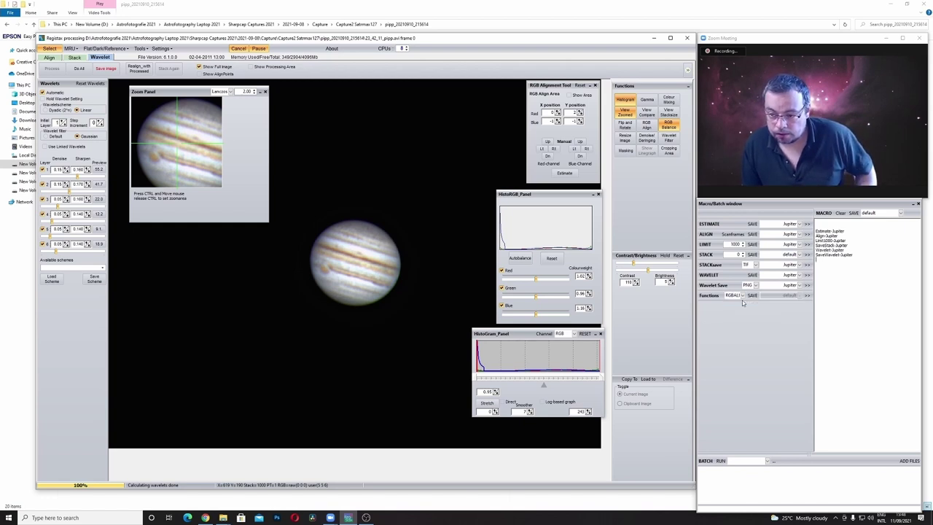
pyautogui.click(743, 297)
pyautogui.click(757, 327)
pyautogui.doubleClick(789, 295)
pyautogui.write('Jupiter')
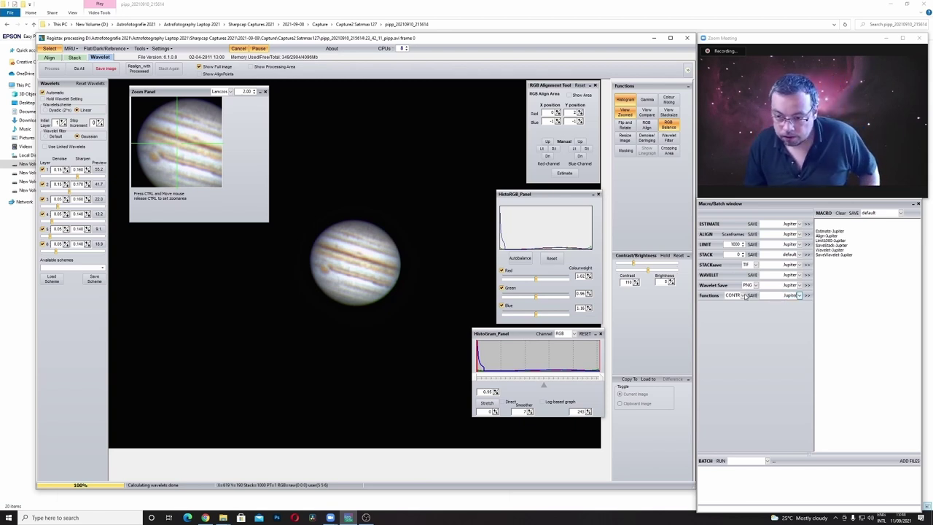
pyautogui.click(743, 296)
pyautogui.click(742, 307)
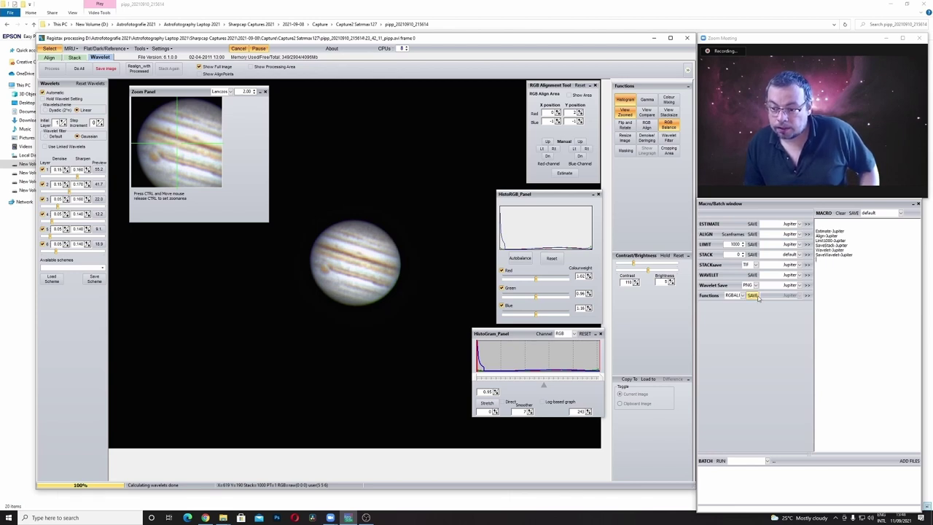
pyautogui.click(808, 295)
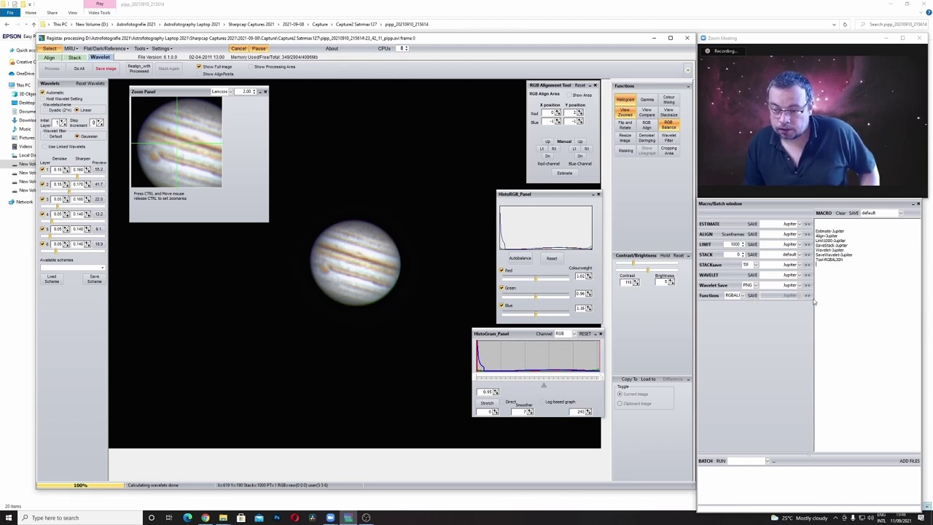
# Step: Add RGBBALANCE, HISTOGRAM and CONTRAST-BRIGHTNESS function steps to the macro
pyautogui.click(743, 295)
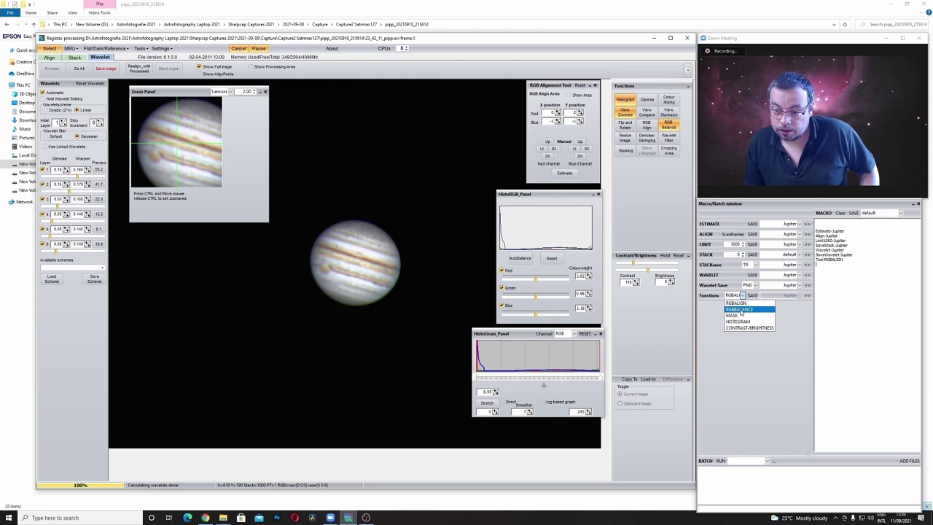
pyautogui.click(742, 310)
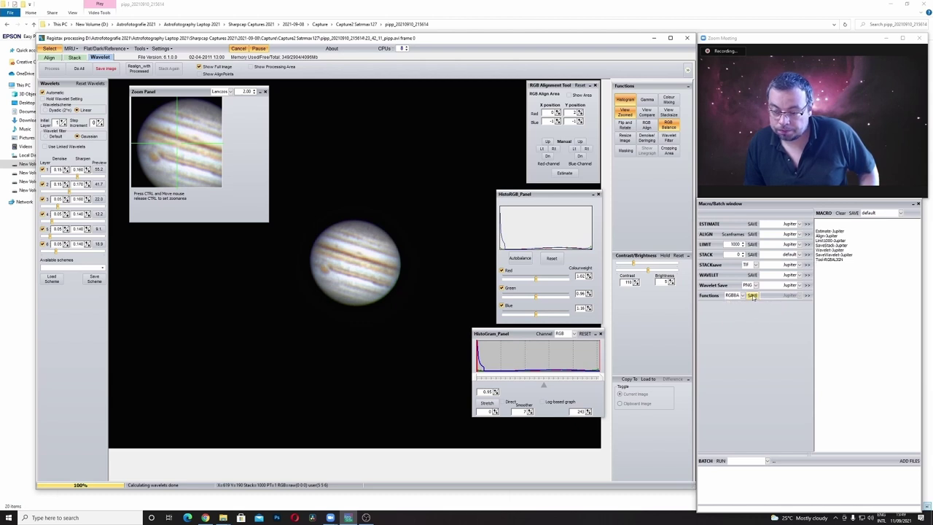
pyautogui.click(808, 296)
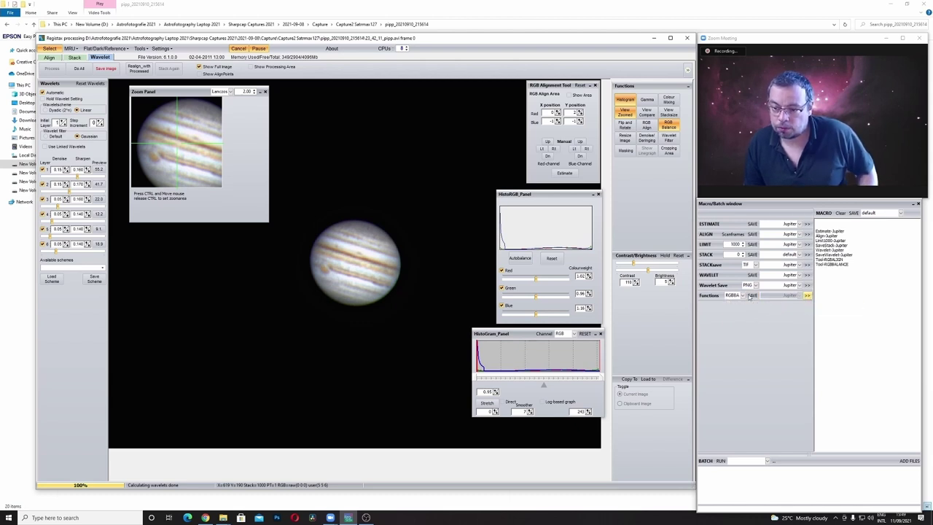
pyautogui.click(743, 295)
pyautogui.click(744, 321)
pyautogui.click(807, 296)
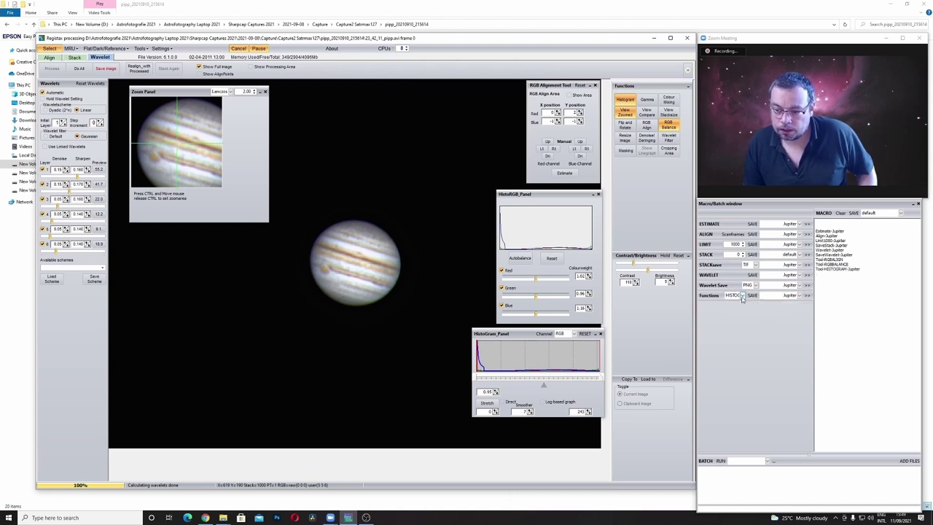
pyautogui.click(743, 296)
pyautogui.click(753, 306)
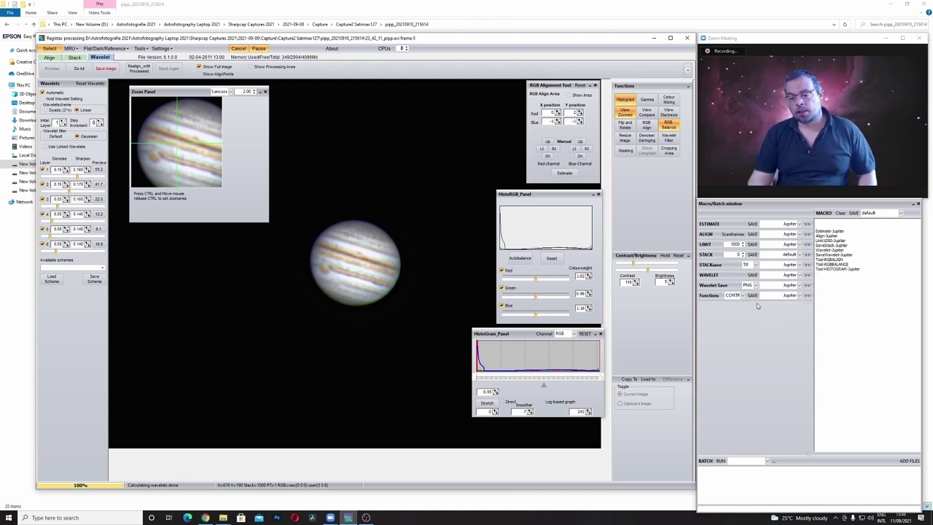
pyautogui.click(807, 295)
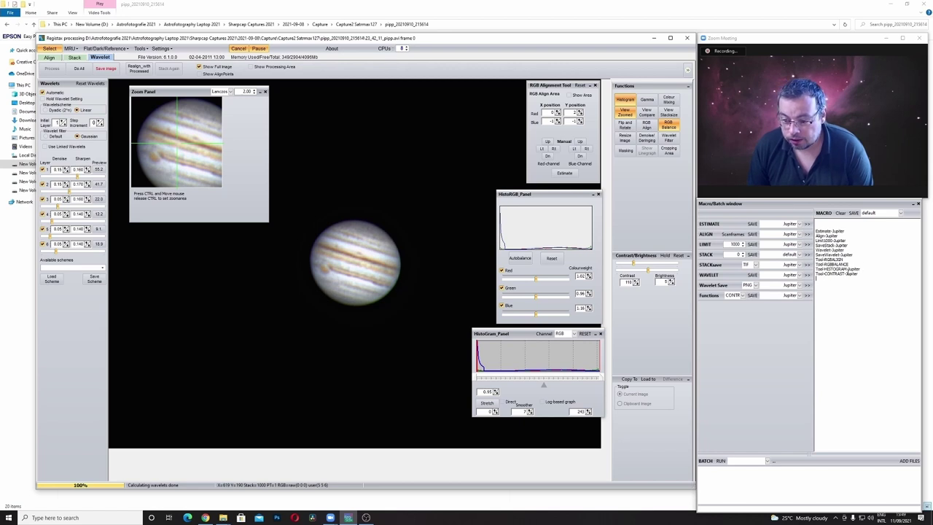
# Step: Move the four colour-tool steps to just after the SaveStack-Jupiter step
pyautogui.hotkey('shift', 'Up')
pyautogui.hotkey('shift', 'Up')
pyautogui.hotkey('shift', 'Up')
pyautogui.hotkey('shift', 'Up')
pyautogui.hotkey('ctrl', 'c')
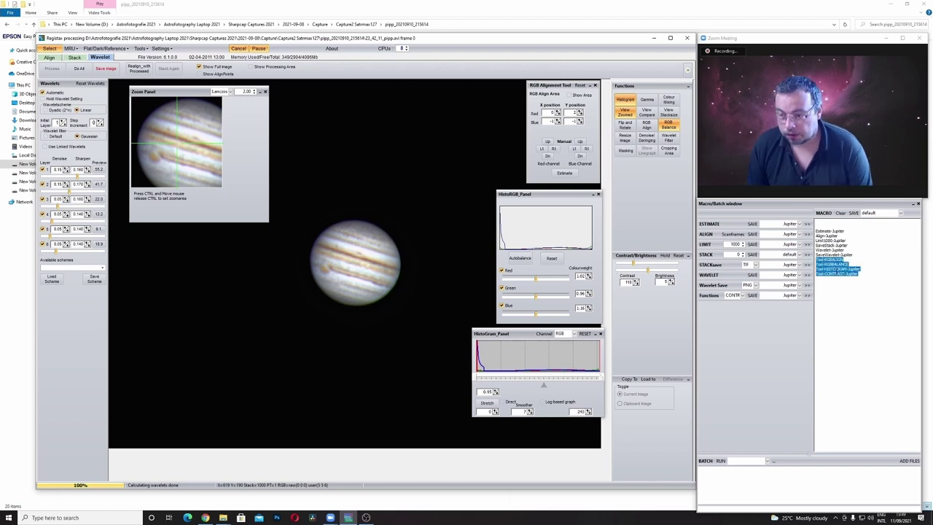
pyautogui.press('Delete')
pyautogui.click(851, 245)
pyautogui.press('Return')
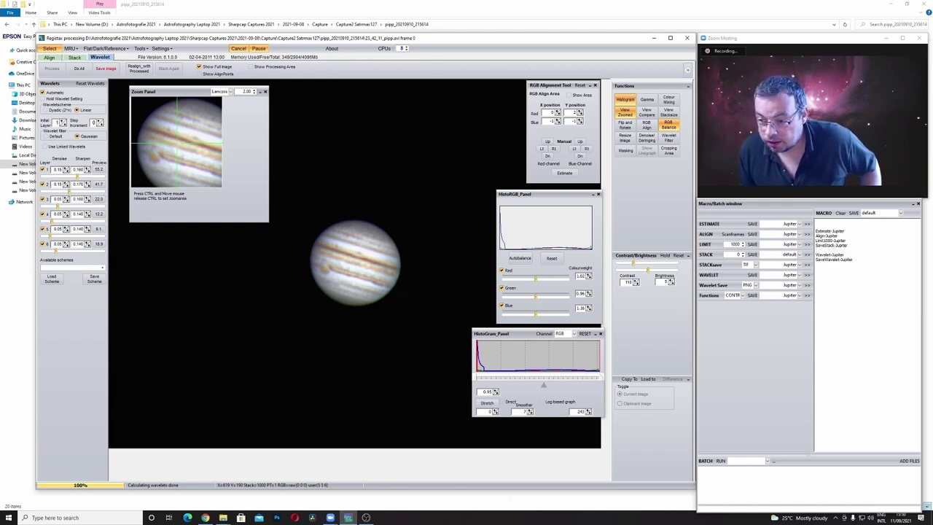
pyautogui.hotkey('ctrl', 'v')
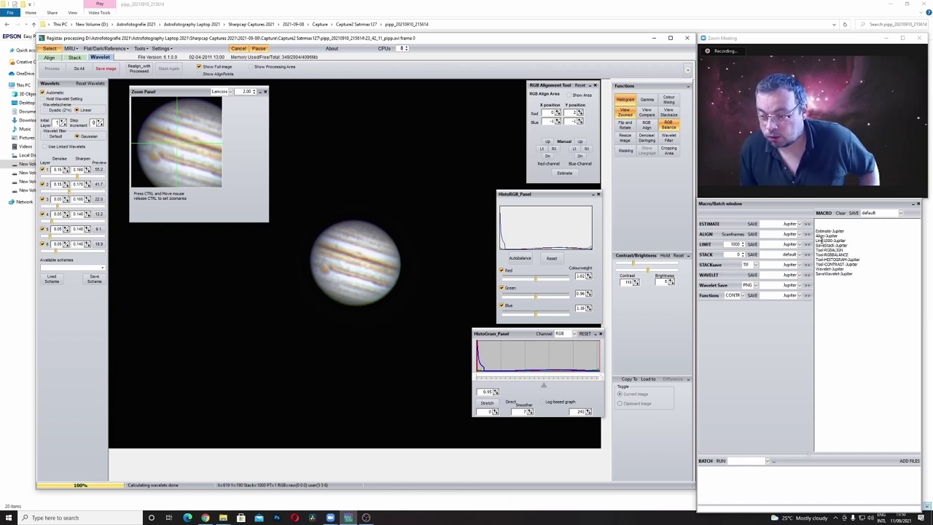
# Step: Save the macro under the name Jupiter
pyautogui.doubleClick(882, 213)
pyautogui.write('Jupiter')
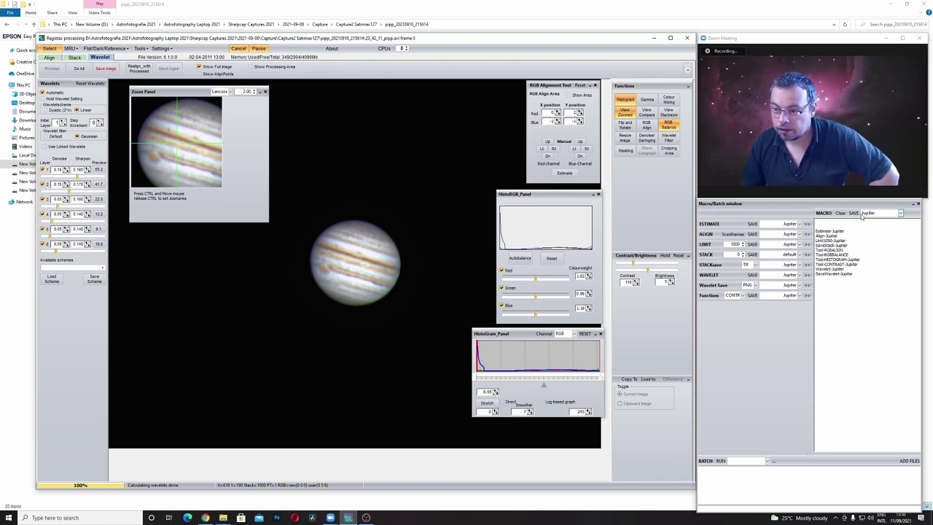
pyautogui.click(853, 213)
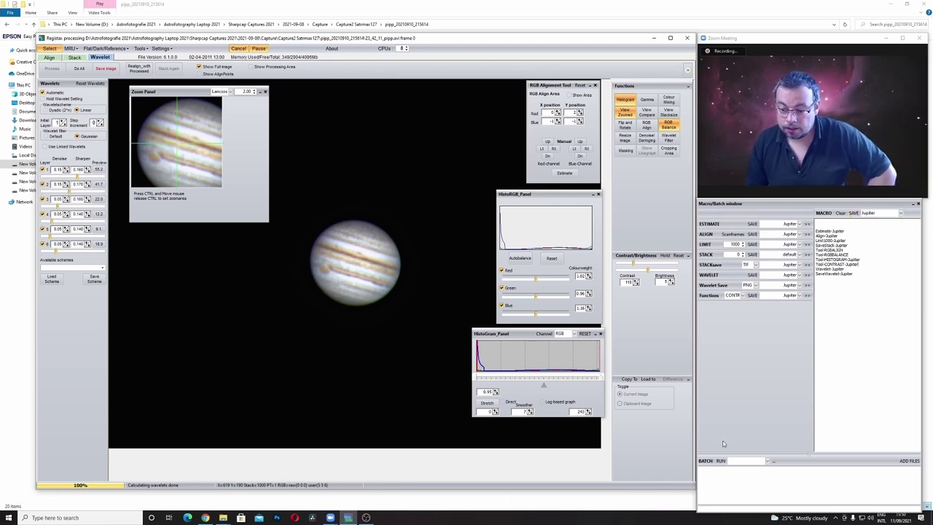
# Step: Choose the Jupiter macro and add videos 23_42_11 through 23_59_04 to the batch
pyautogui.click(767, 462)
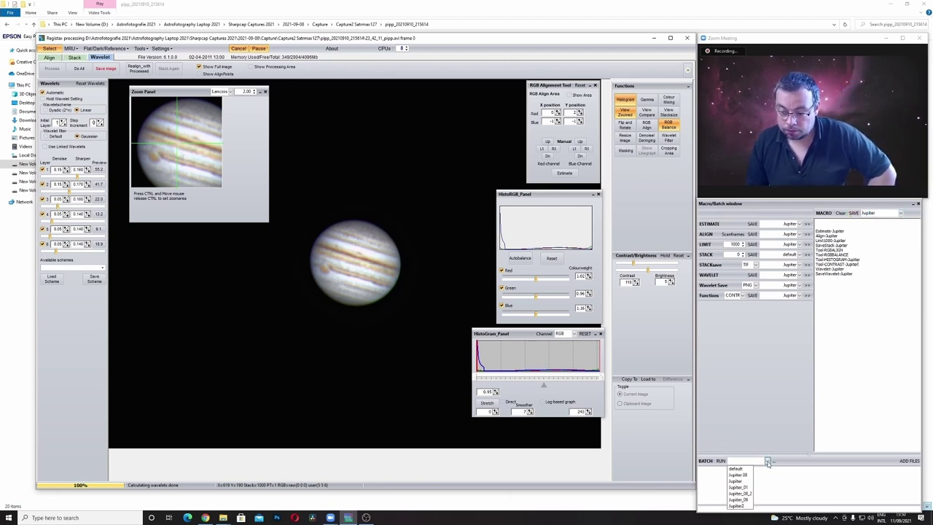
pyautogui.click(736, 481)
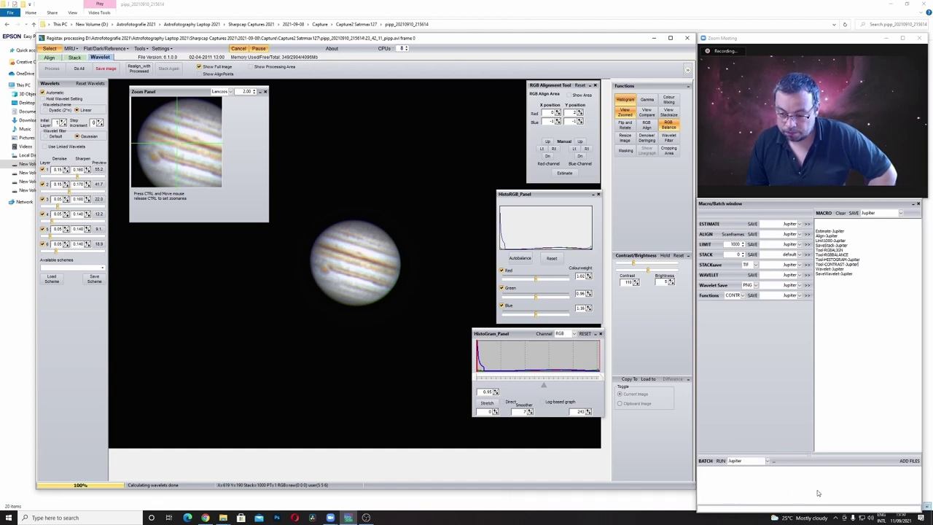
pyautogui.click(908, 461)
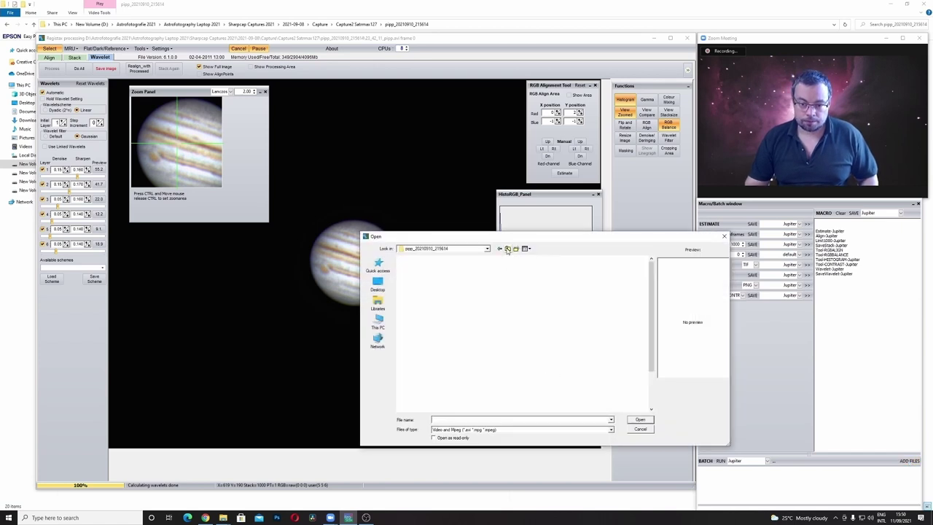
pyautogui.scroll(-2, 614, 345)
pyautogui.click(612, 343)
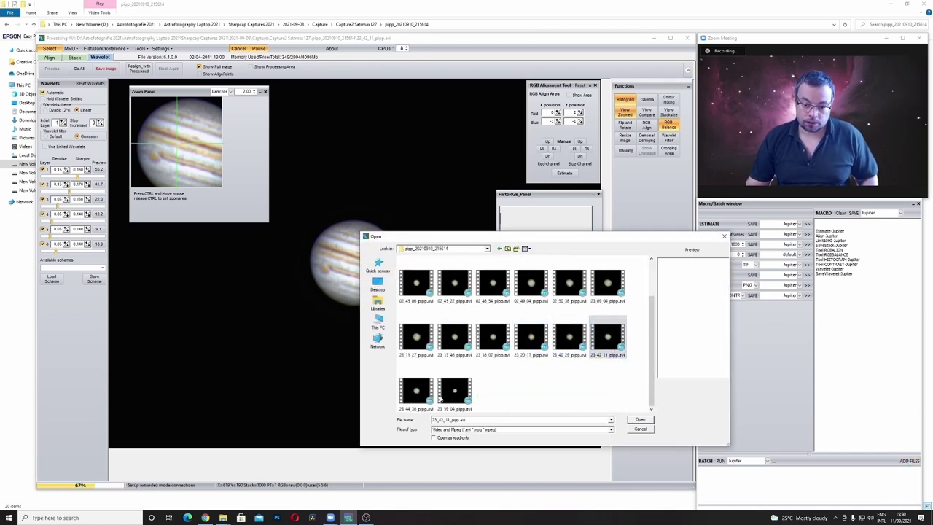
pyautogui.keyDown('shift'); pyautogui.click(442, 397); pyautogui.keyUp('shift')
pyautogui.click(640, 420)
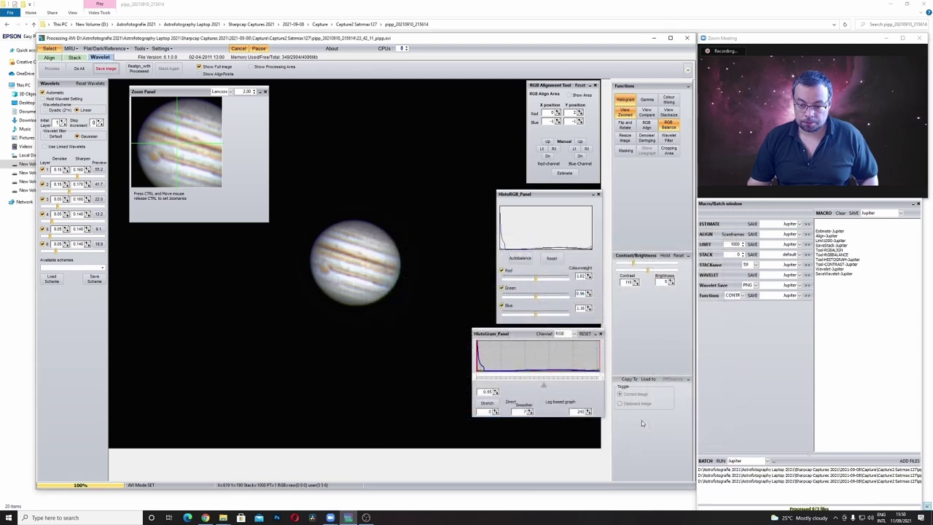
# Step: Run the Jupiter-macro batch on the three queued videos
pyautogui.click(720, 460)
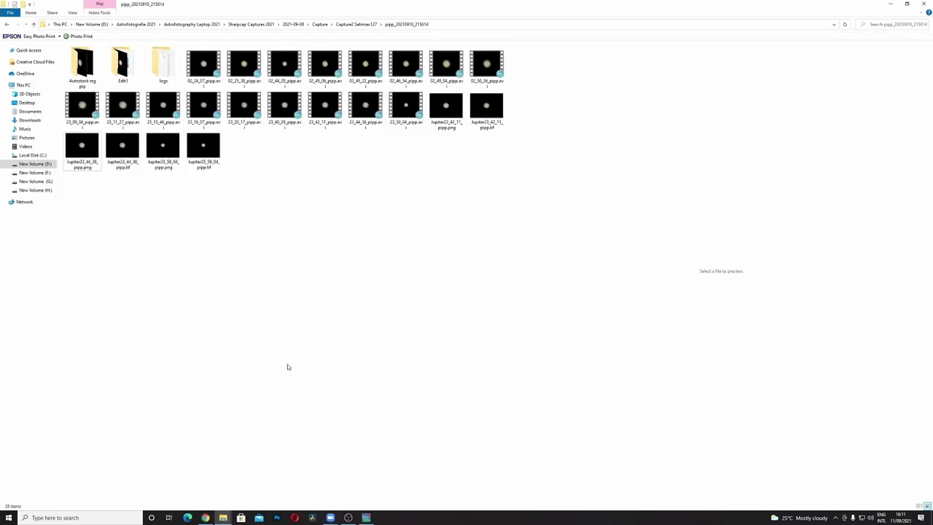
# Step: Preview the result files, then view Jupiter23_59_04 PNG zoomed in twice in Photos
pyautogui.click(99, 148)
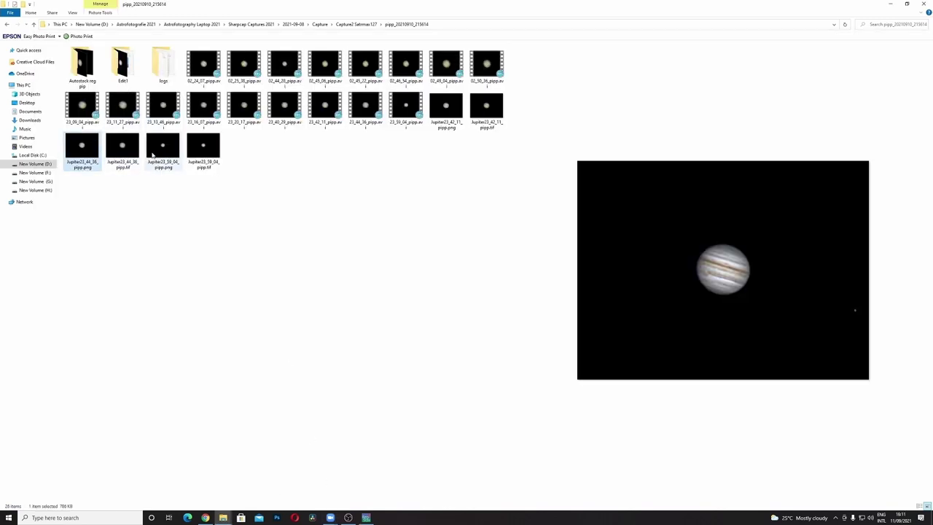
pyautogui.click(154, 153)
pyautogui.click(211, 153)
pyautogui.click(179, 153)
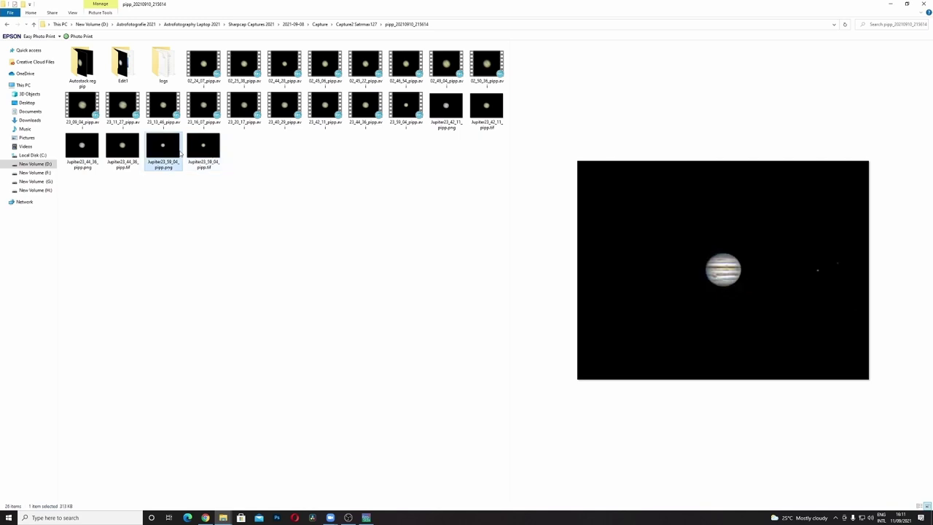
pyautogui.rightClick(176, 148)
pyautogui.click(195, 151)
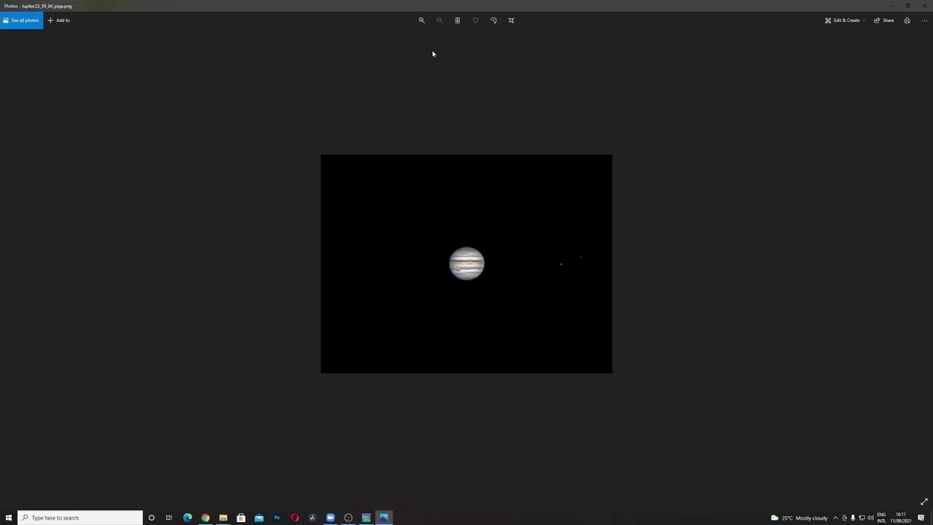
pyautogui.click(421, 20)
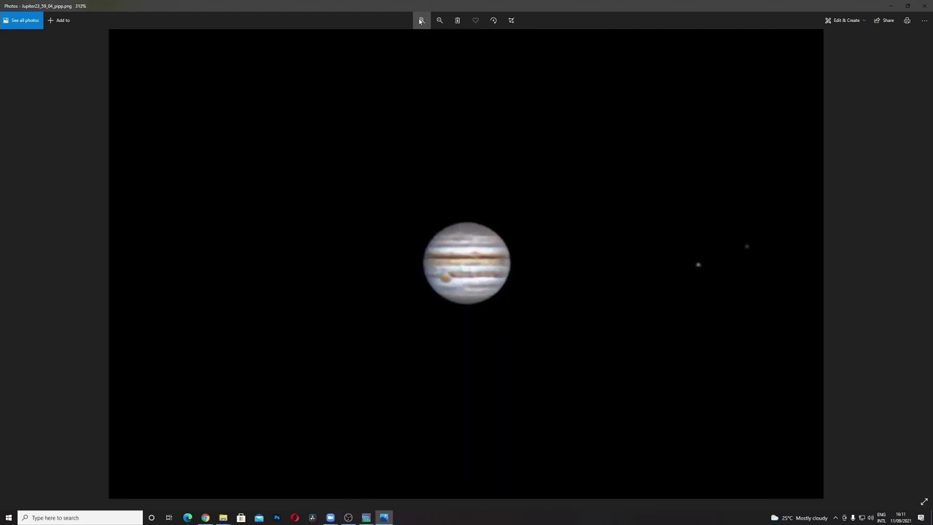
pyautogui.click(421, 20)
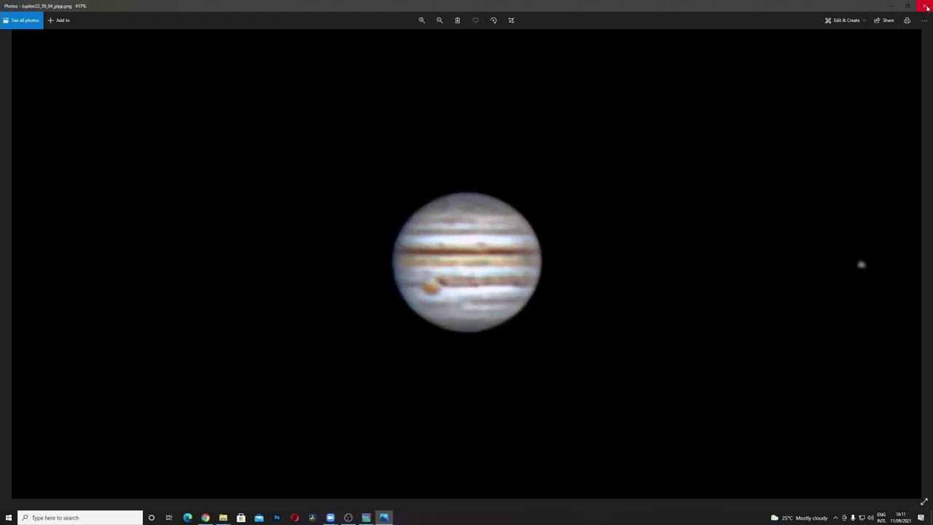
pyautogui.click(926, 7)
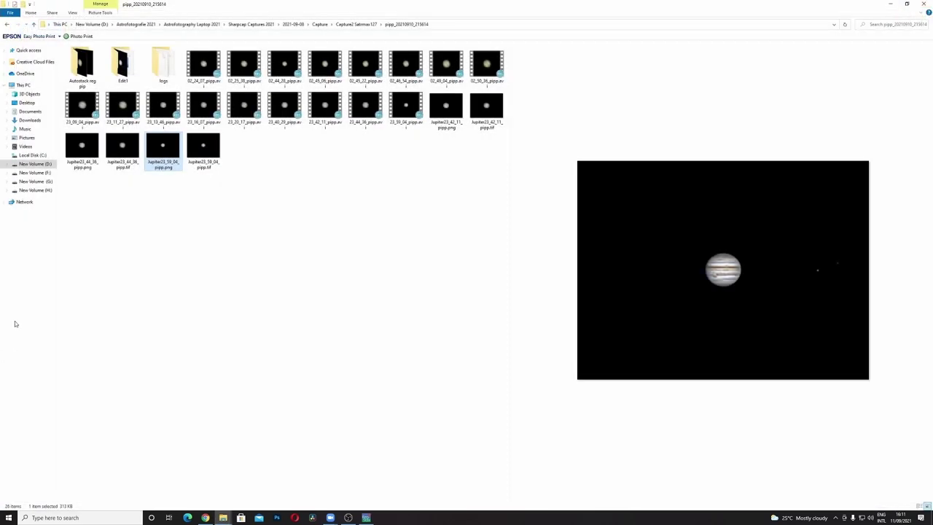
# Step: View Jupiter23_44_36_pipp.png zoomed in Photos, then return to RegiStax
pyautogui.doubleClick(78, 149)
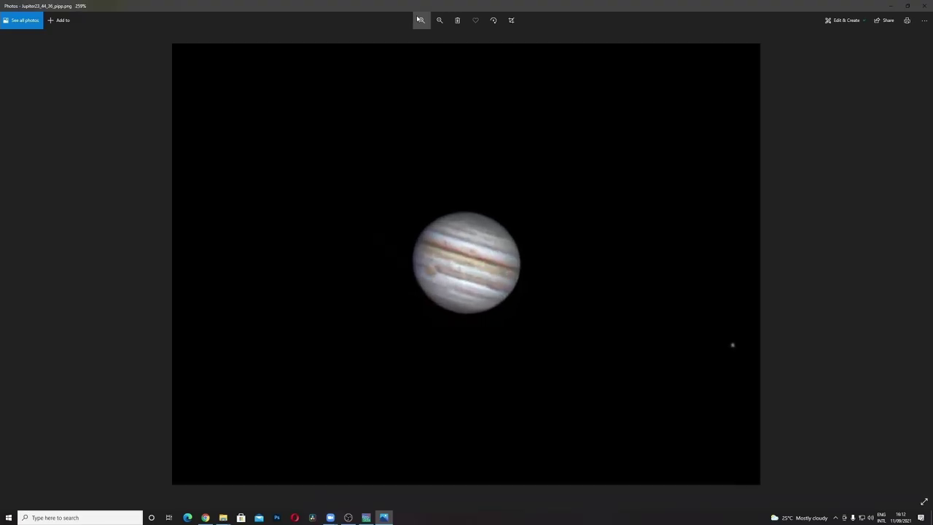
pyautogui.click(420, 20)
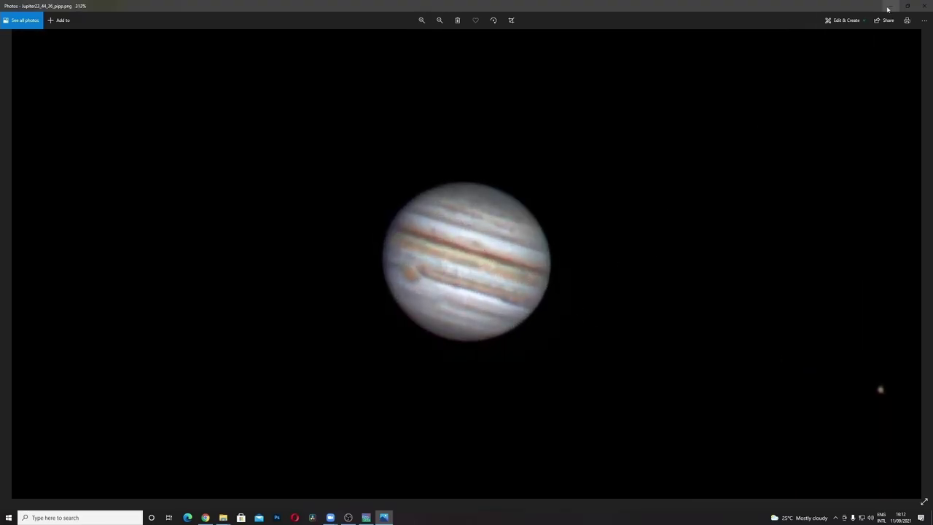
pyautogui.click(927, 7)
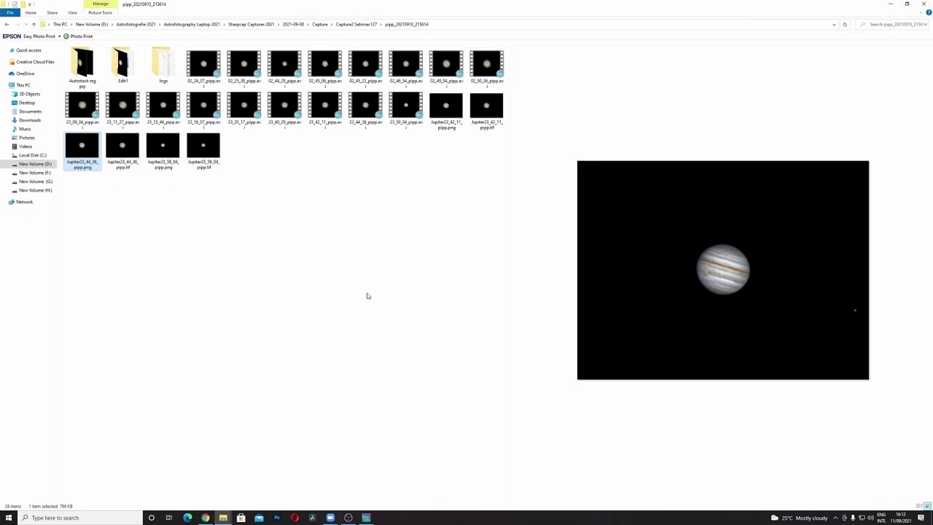
pyautogui.click(366, 516)
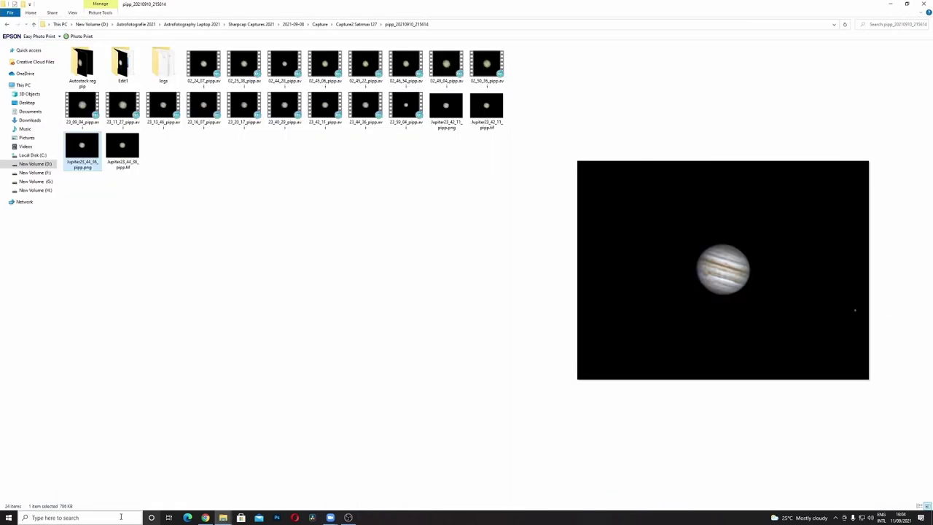
# Step: Launch RegiStax 6 from Windows search and open the MACRO/Batch window
pyautogui.click(118, 517)
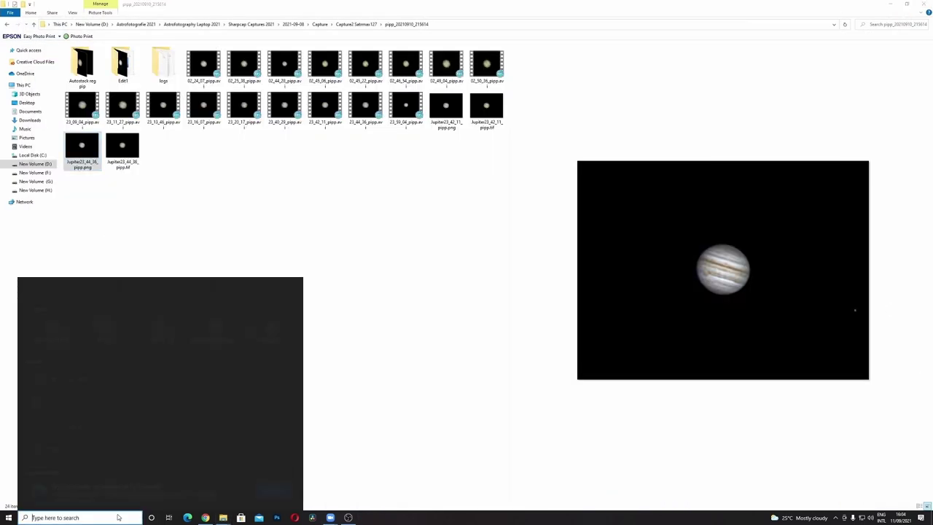
pyautogui.write('regedit')
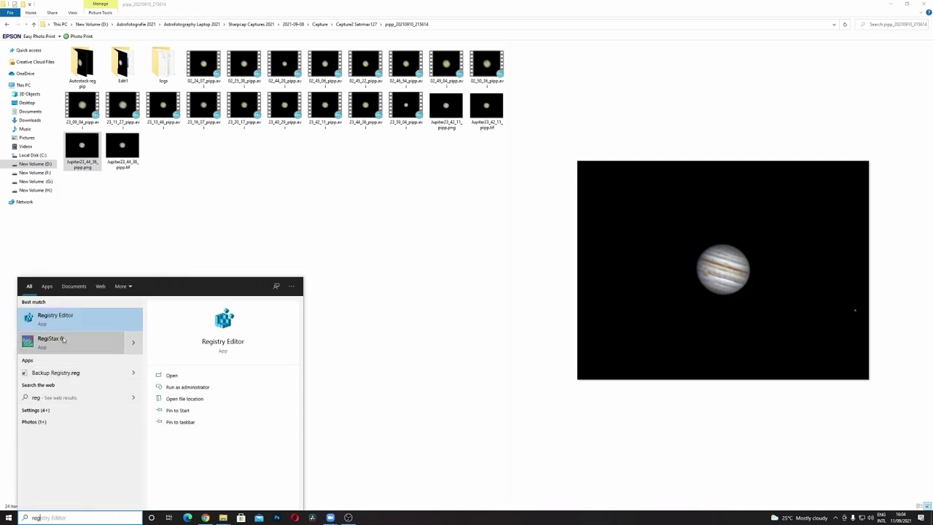
pyautogui.click(63, 342)
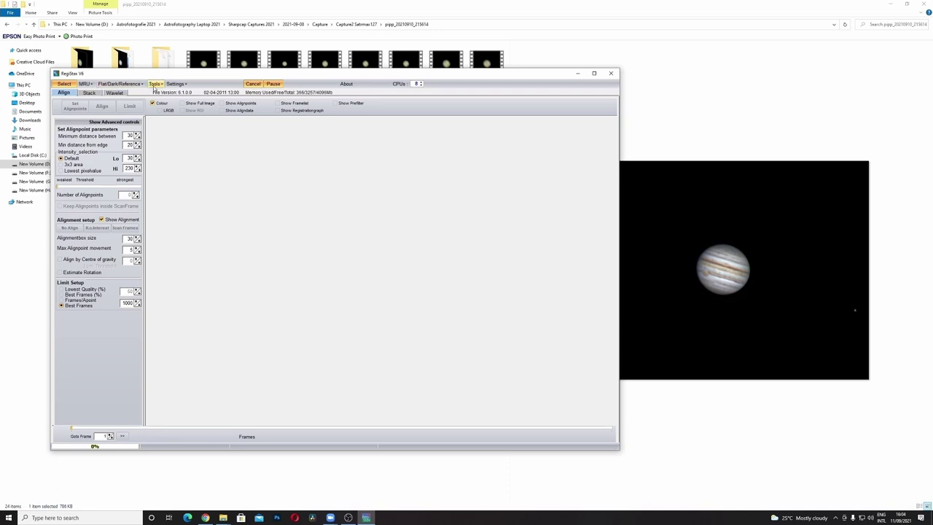
pyautogui.click(154, 83)
pyautogui.click(161, 94)
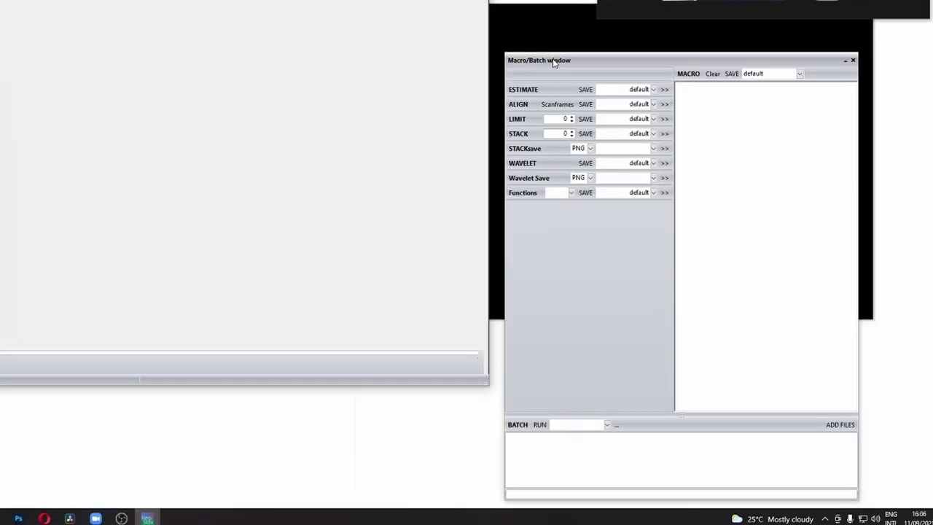
# Step: Select the Jupiter macro for the batch run and add eight Jupiter AVI videos
pyautogui.click(606, 425)
pyautogui.click(576, 443)
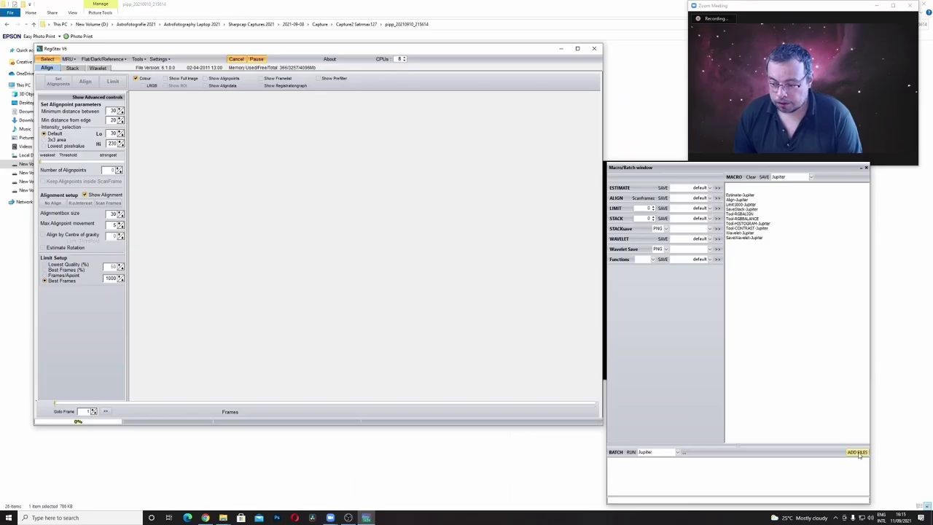
pyautogui.click(857, 453)
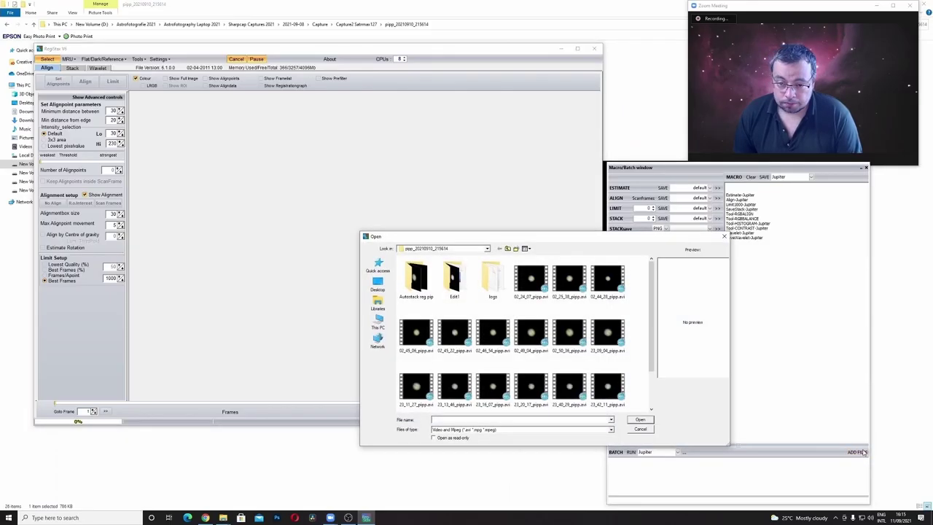
pyautogui.moveTo(650, 364); pyautogui.dragTo(650, 399)
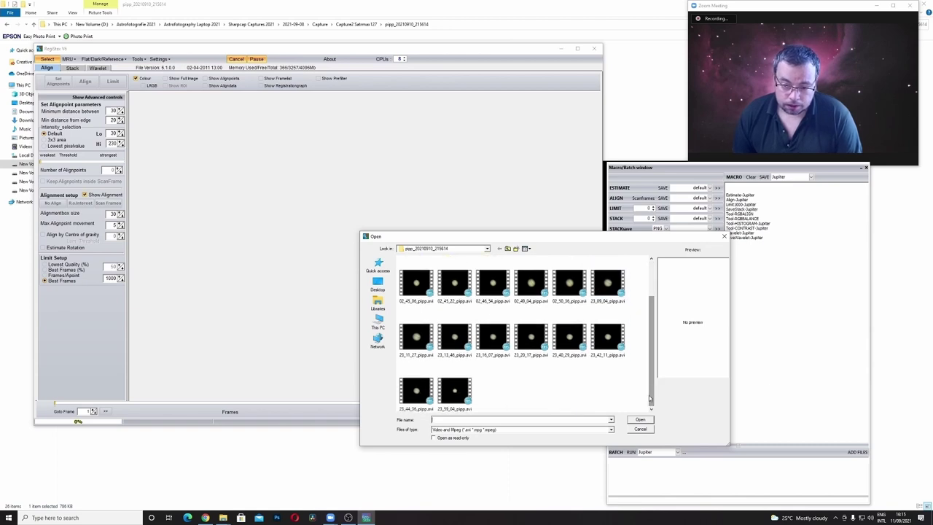
pyautogui.click(569, 337)
pyautogui.keyDown('shift'); pyautogui.click(531, 283); pyautogui.keyUp('shift')
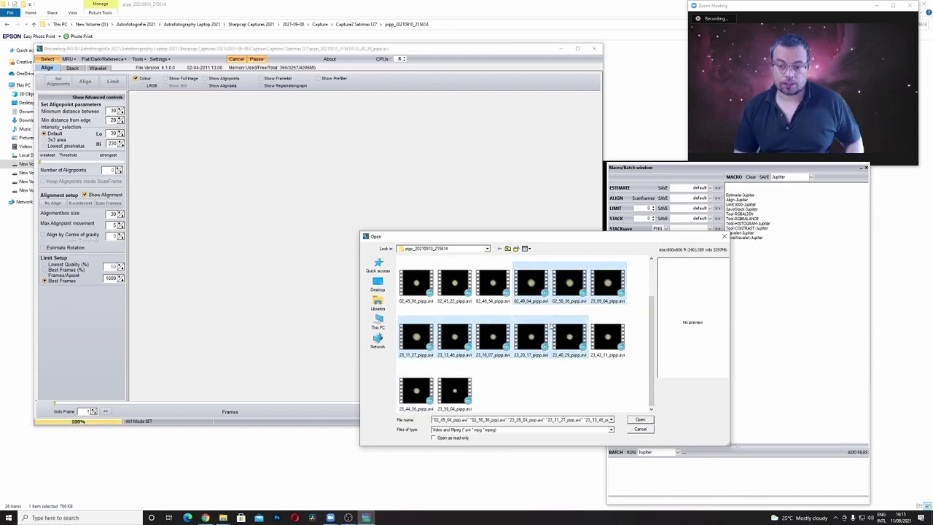
pyautogui.click(640, 420)
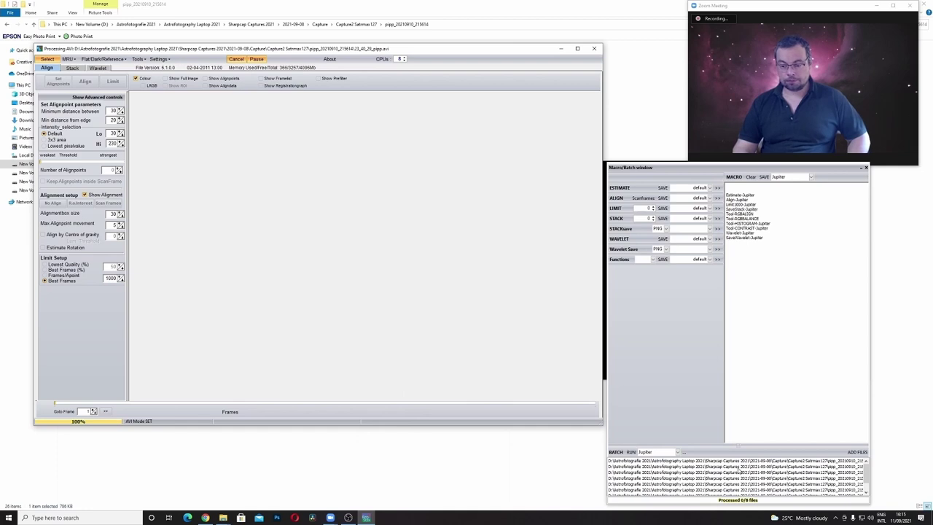
# Step: Set STACKsave to TIF and LIMIT to 1000 frames, then run the batch
pyautogui.click(666, 229)
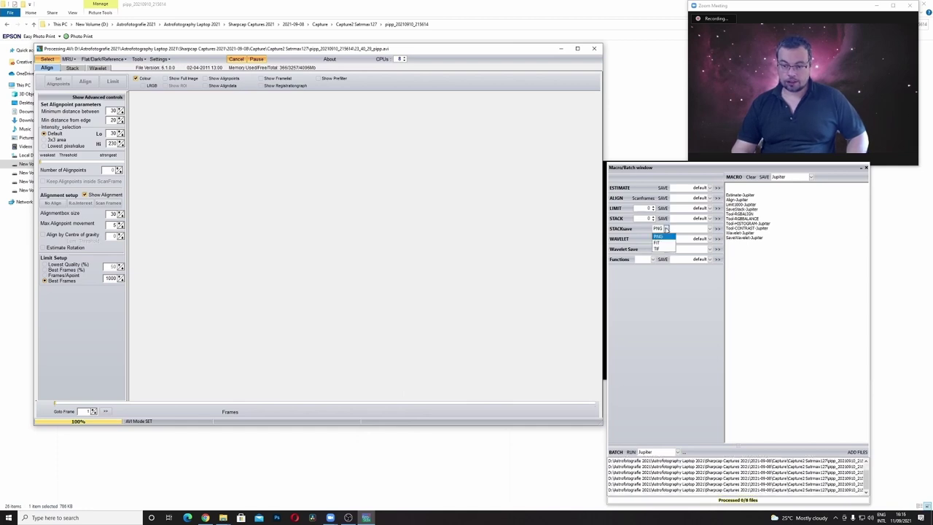
pyautogui.click(662, 249)
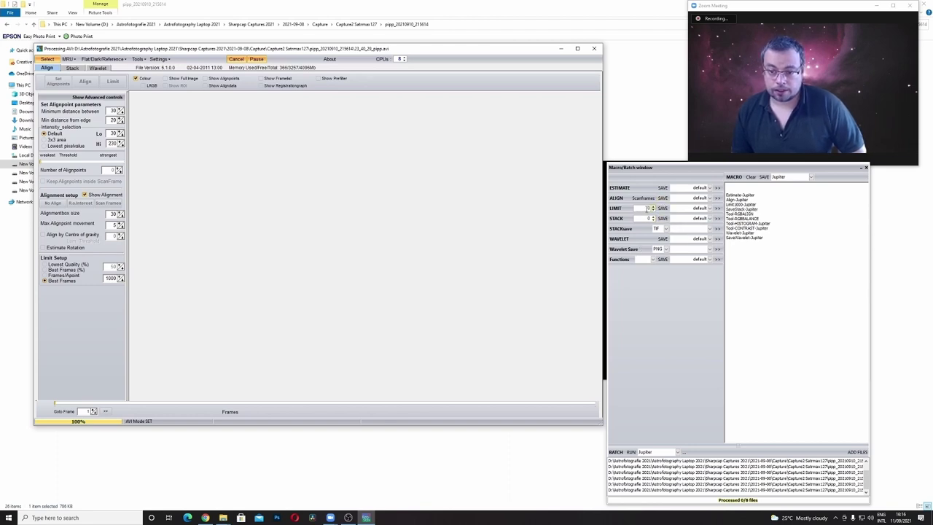
pyautogui.doubleClick(647, 208)
pyautogui.write('100')
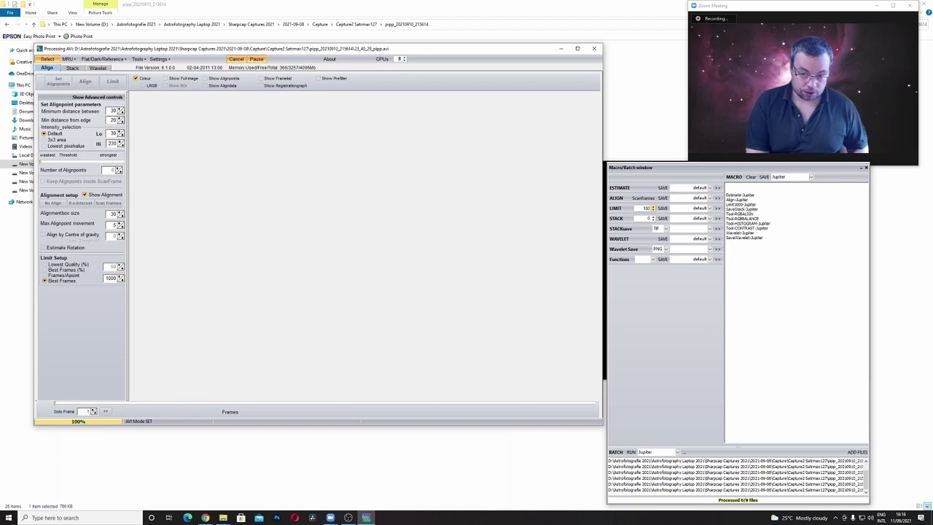
pyautogui.write('0')
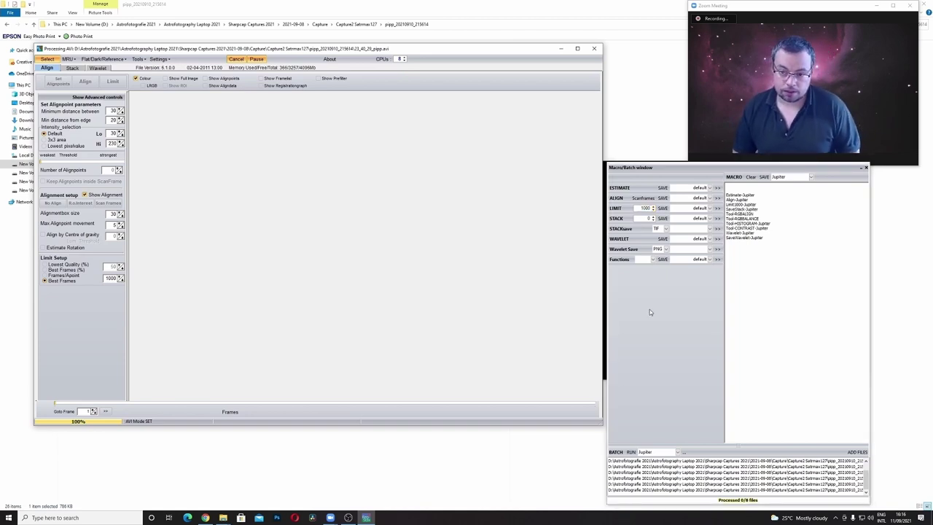
pyautogui.click(631, 452)
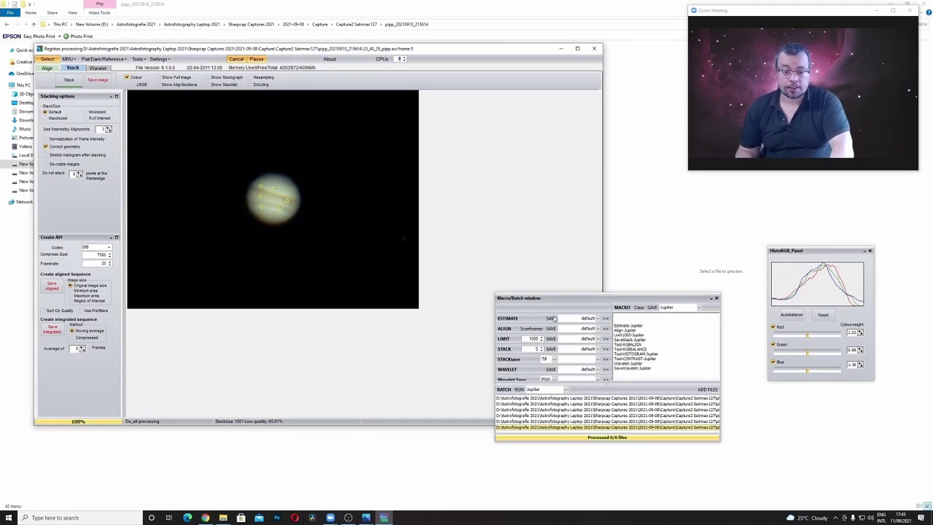
# Step: Preview the Jupiter results 02_49_04, 02_50_36, 23_13_46, 23_40_29, 23_42_11, 23_44_36 and 23_59_04 in the folder
pyautogui.click(317, 467)
pyautogui.click(446, 109)
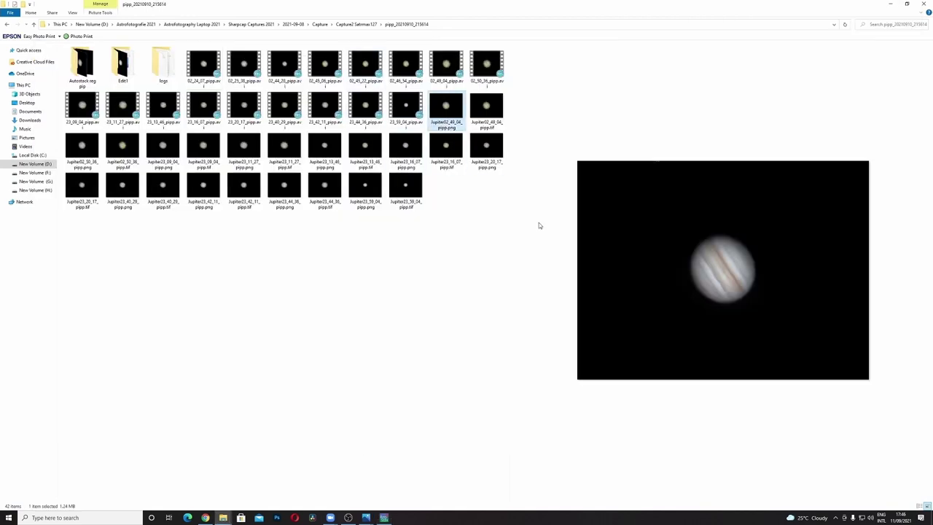
pyautogui.moveTo(511, 217); pyautogui.dragTo(452, 218)
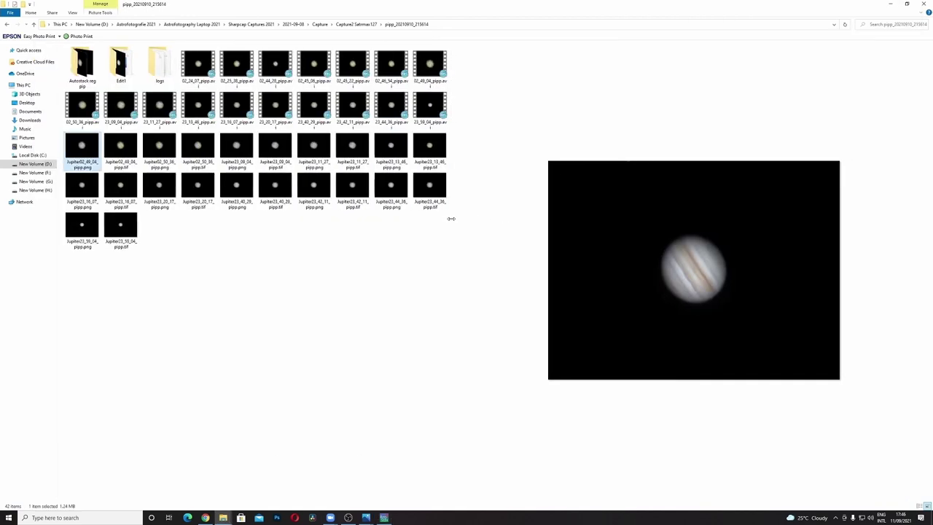
pyautogui.click(159, 148)
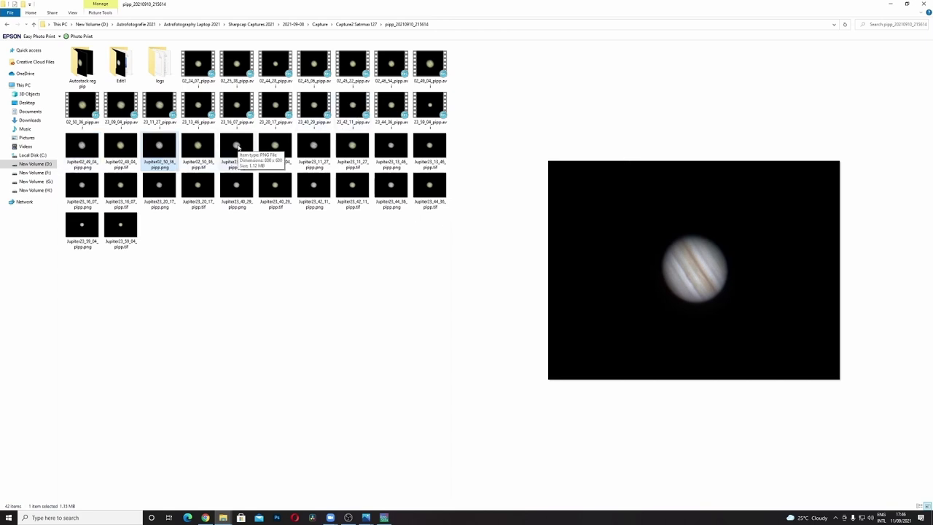
pyautogui.click(391, 148)
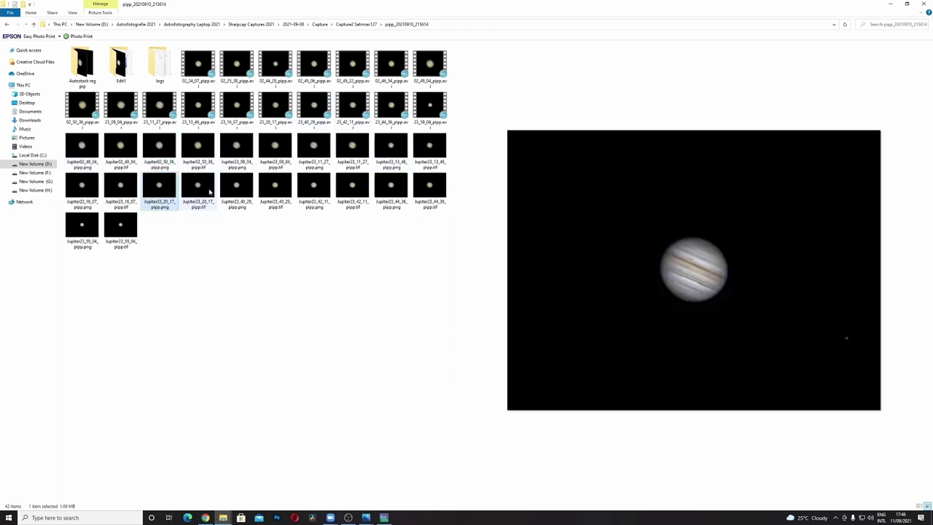
pyautogui.click(237, 188)
pyautogui.click(314, 187)
pyautogui.click(390, 185)
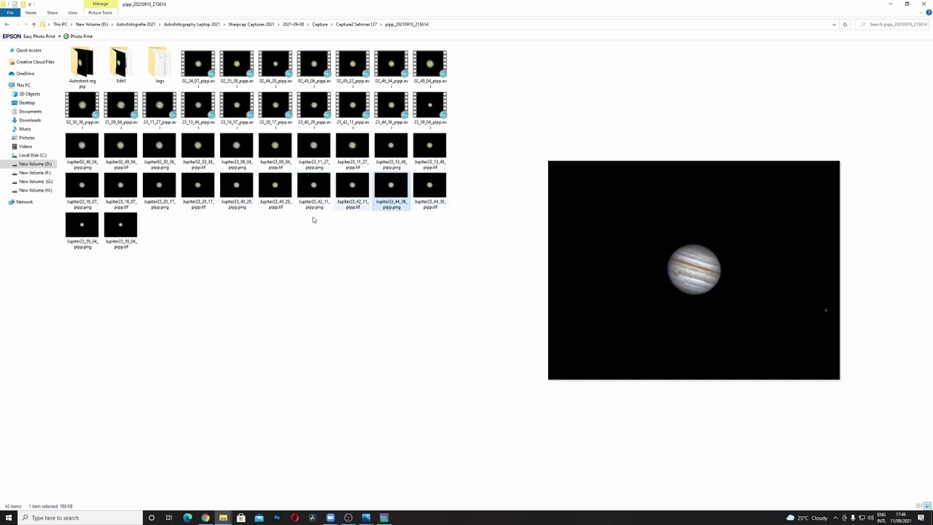
pyautogui.click(121, 227)
pyautogui.click(84, 151)
pyautogui.click(158, 148)
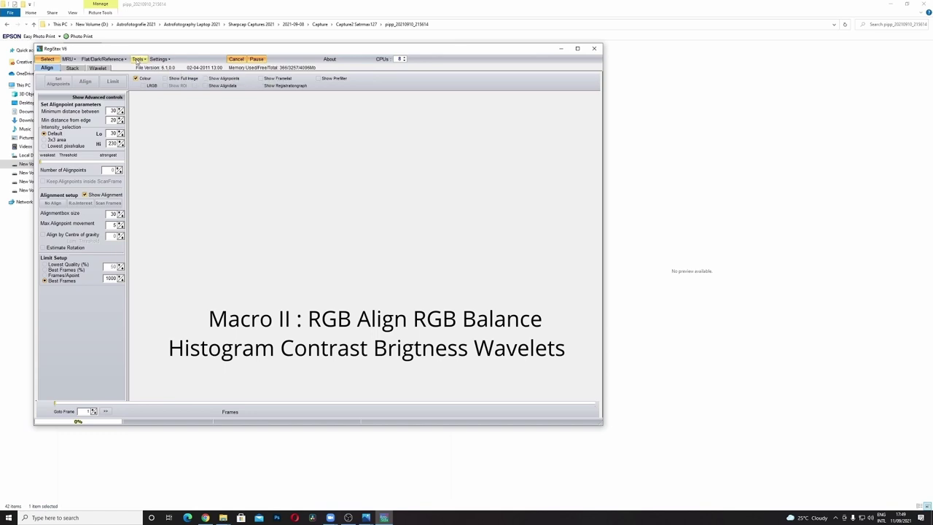
# Step: Show the MACRO/Batch window and load the Jupiter macro
pyautogui.click(138, 59)
pyautogui.click(172, 68)
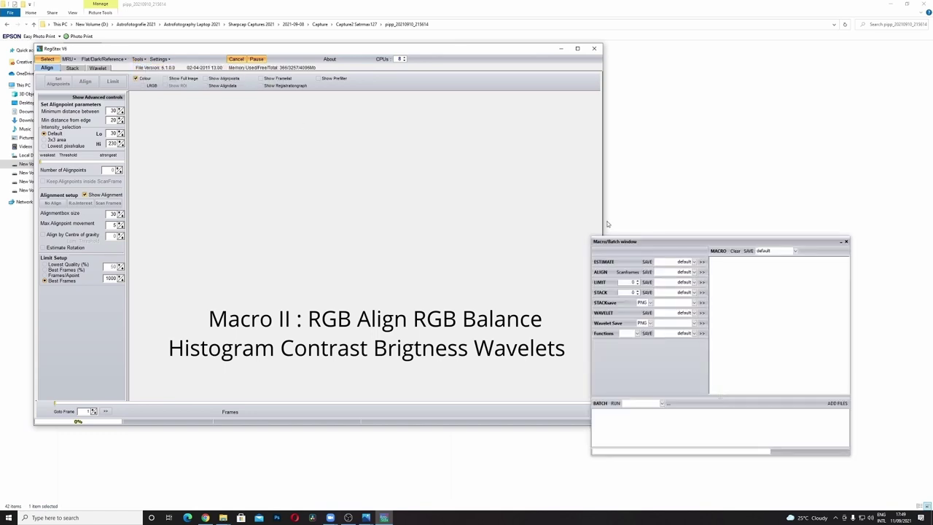
pyautogui.click(795, 250)
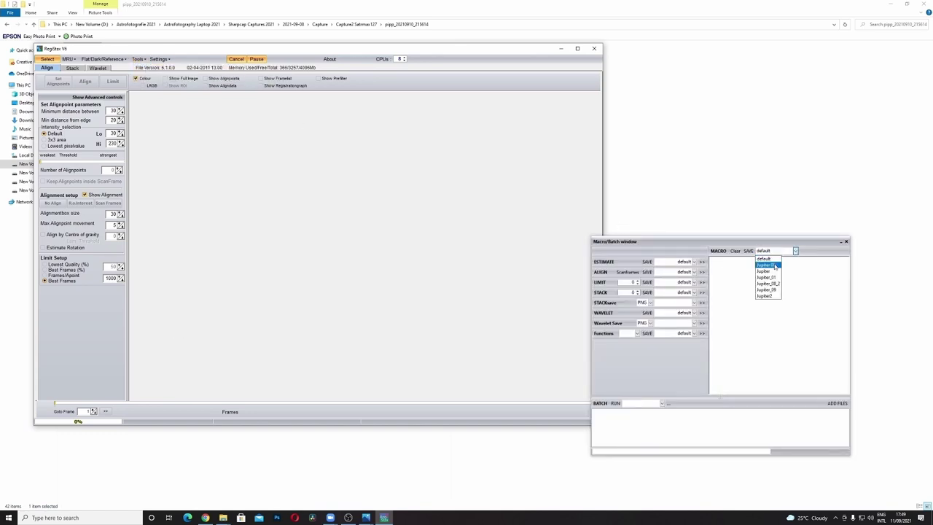
pyautogui.click(770, 272)
pyautogui.click(776, 252)
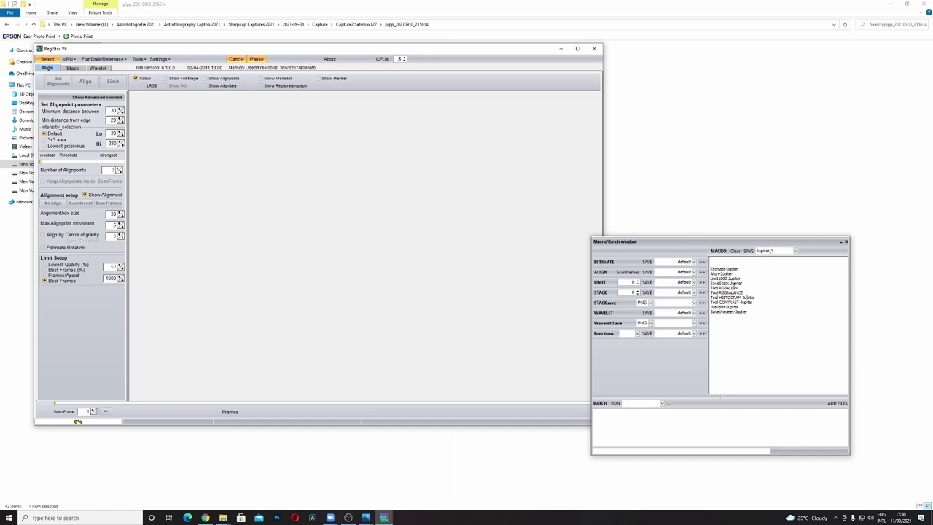
# Step: Delete the estimate, align, limit and stack-save steps and rename the macro Jupiter_Sharpening_Wb
pyautogui.moveTo(740, 282); pyautogui.dragTo(710, 269)
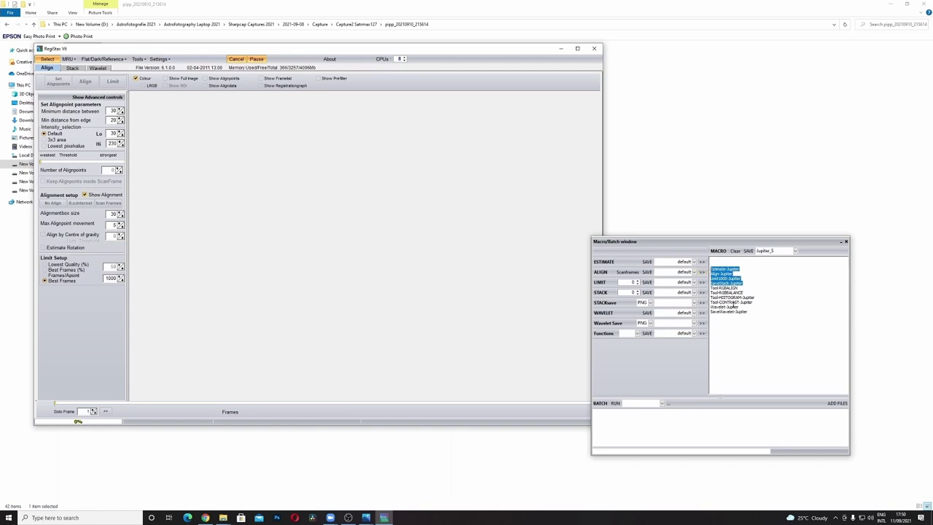
pyautogui.press('Delete')
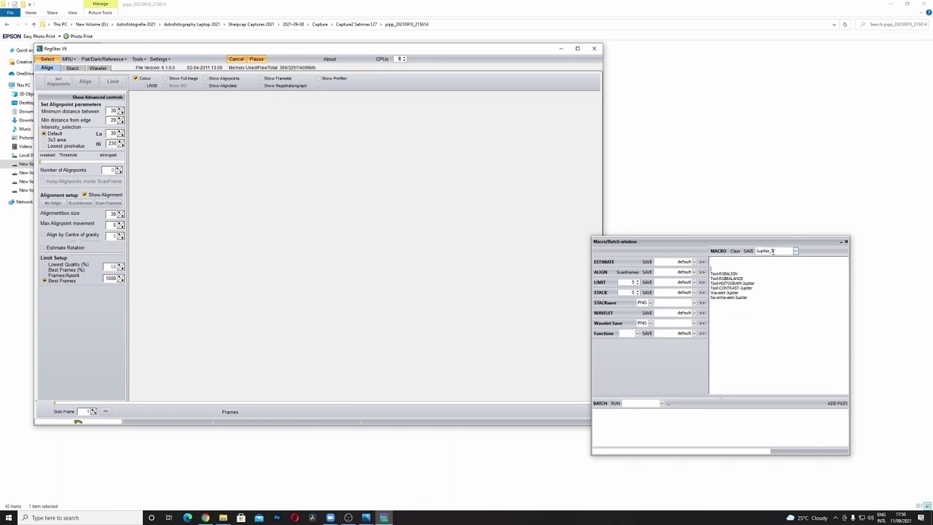
pyautogui.click(774, 251)
pyautogui.click(774, 251)
pyautogui.write('Sharpening_Wb')
pyautogui.click(806, 285)
# Step: Add the six Jupiter TIFs from the Autostack reg pipp folder to the batch using a *tif filter
pyautogui.click(837, 403)
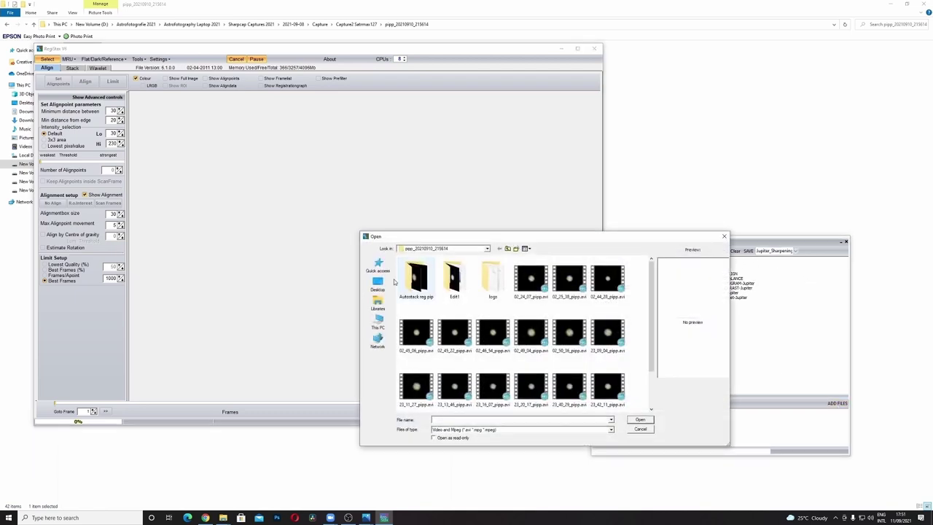
pyautogui.click(464, 429)
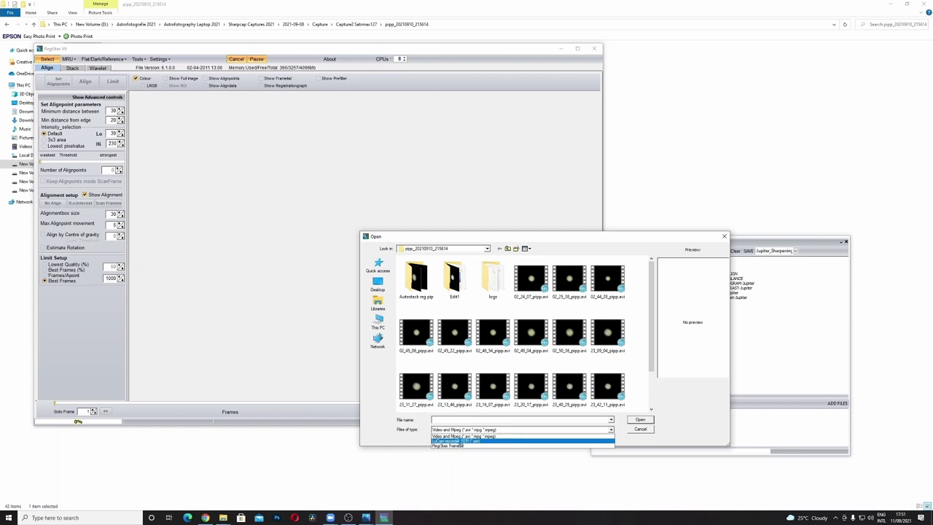
pyautogui.click(462, 441)
pyautogui.click(470, 431)
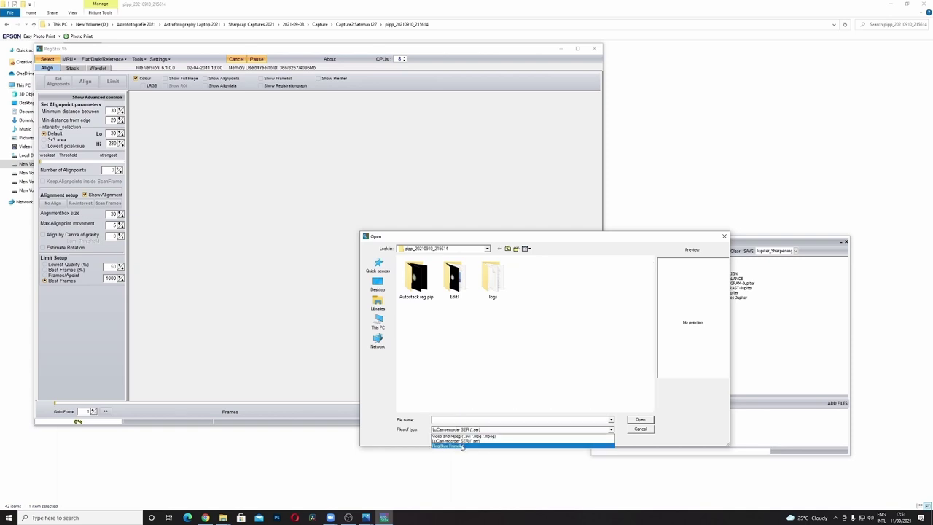
pyautogui.click(462, 446)
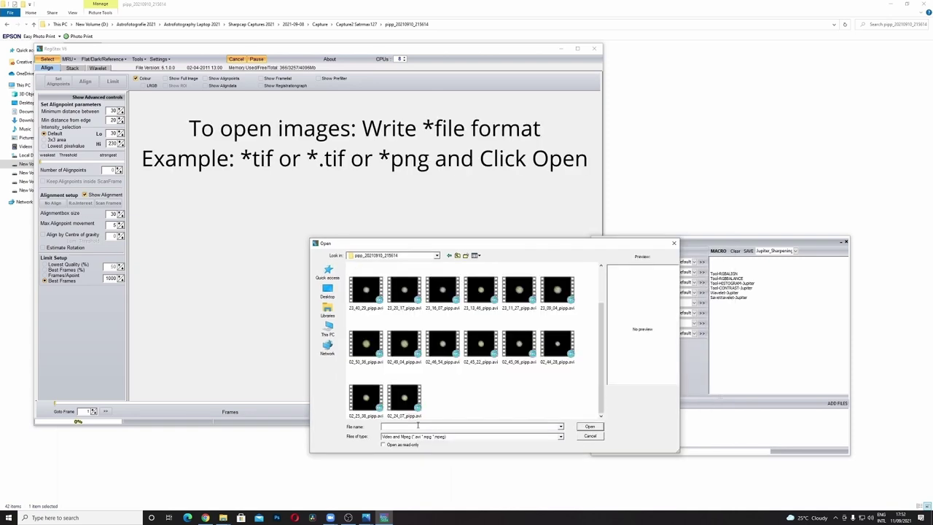
pyautogui.write('*tif')
pyautogui.click(587, 427)
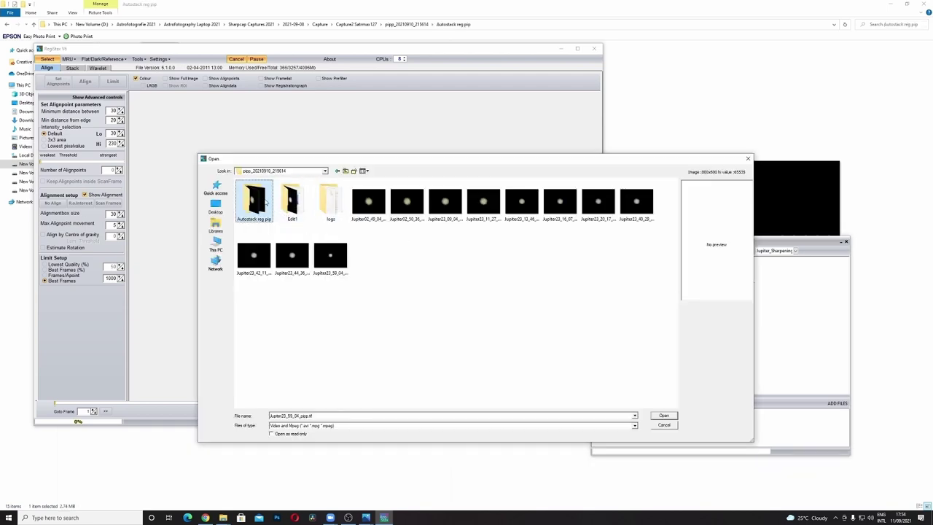
pyautogui.doubleClick(259, 201)
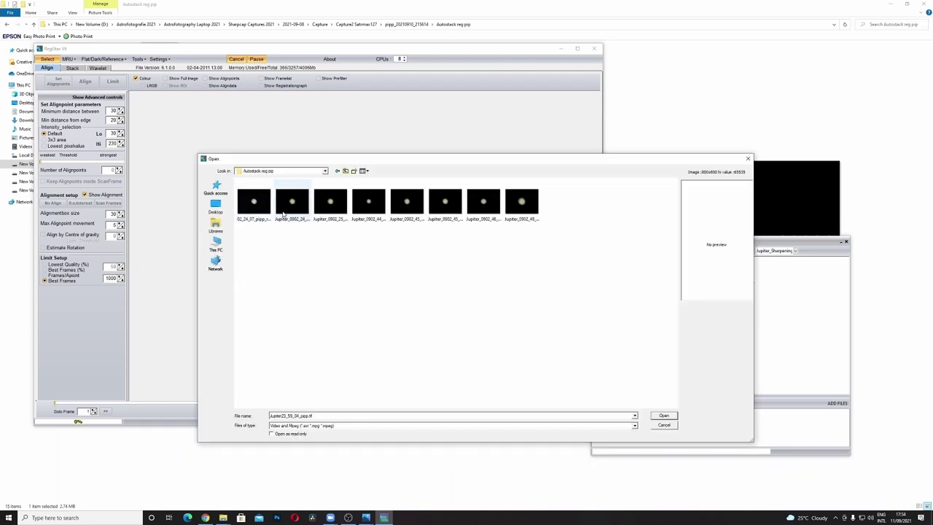
pyautogui.click(323, 208)
pyautogui.keyDown('shift'); pyautogui.click(505, 208); pyautogui.keyUp('shift')
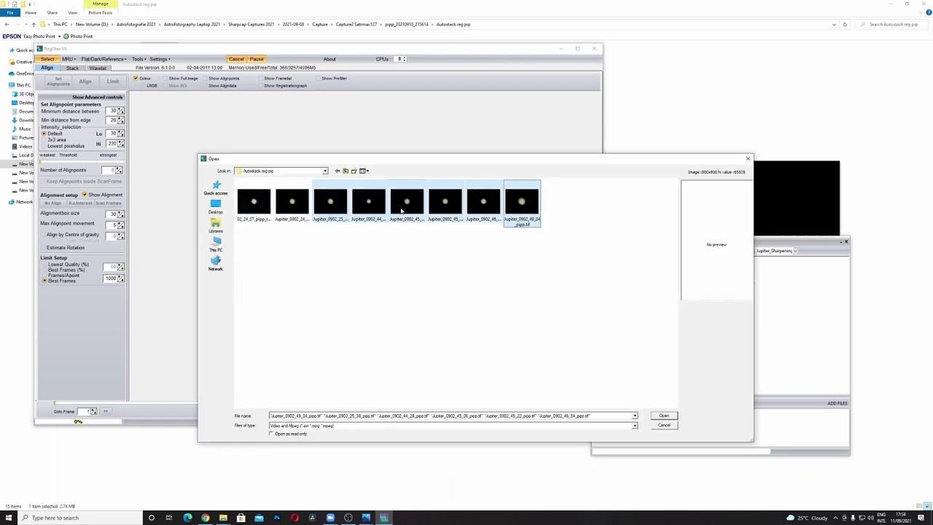
pyautogui.click(663, 416)
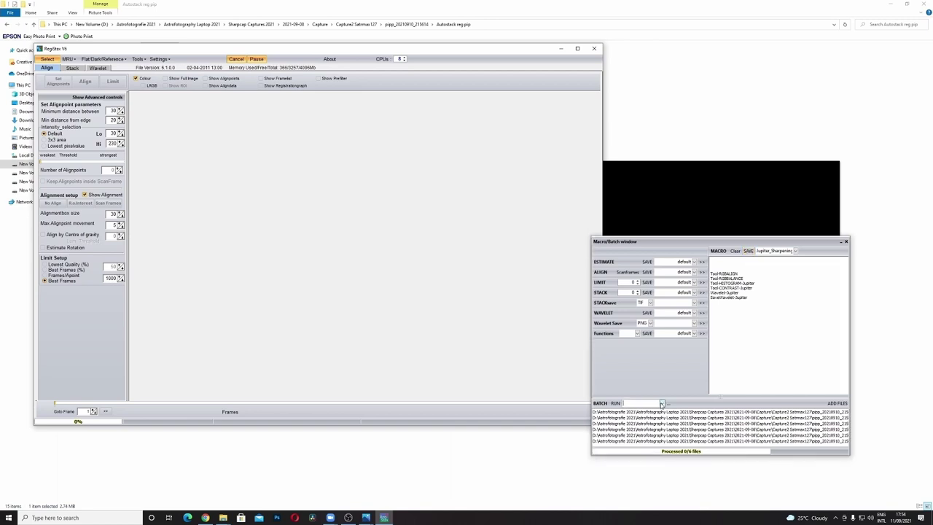
# Step: Run the batch with the Jupiter_Sharpening macro and check the first saved PNG
pyautogui.click(663, 403)
pyautogui.click(642, 451)
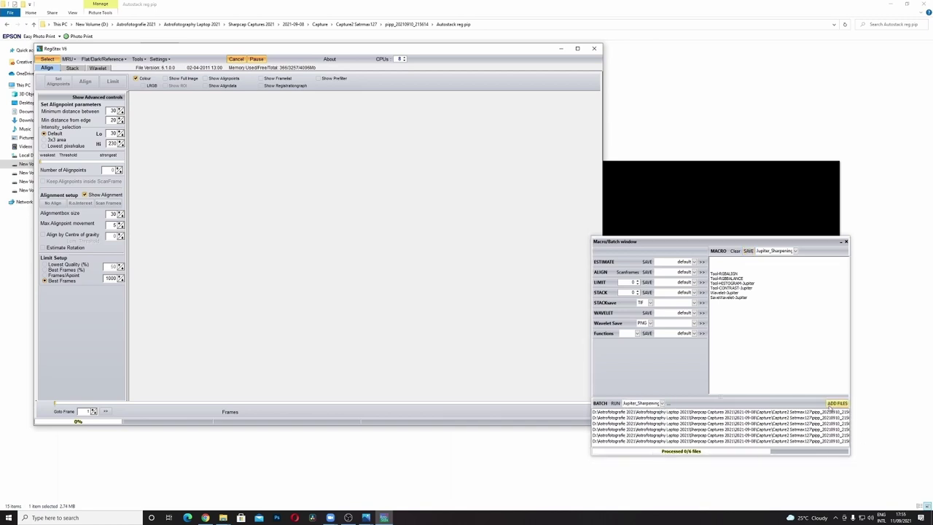
pyautogui.click(616, 404)
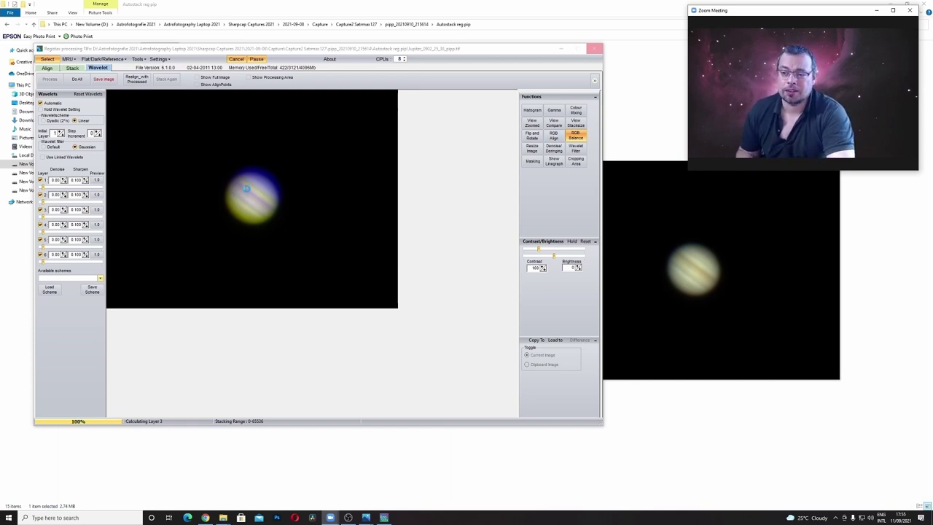
pyautogui.click(275, 107)
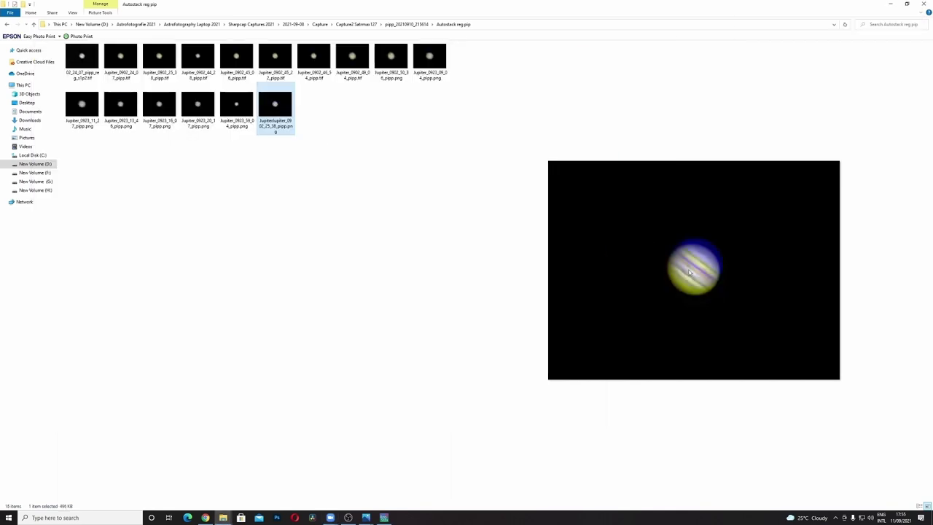
pyautogui.click(384, 518)
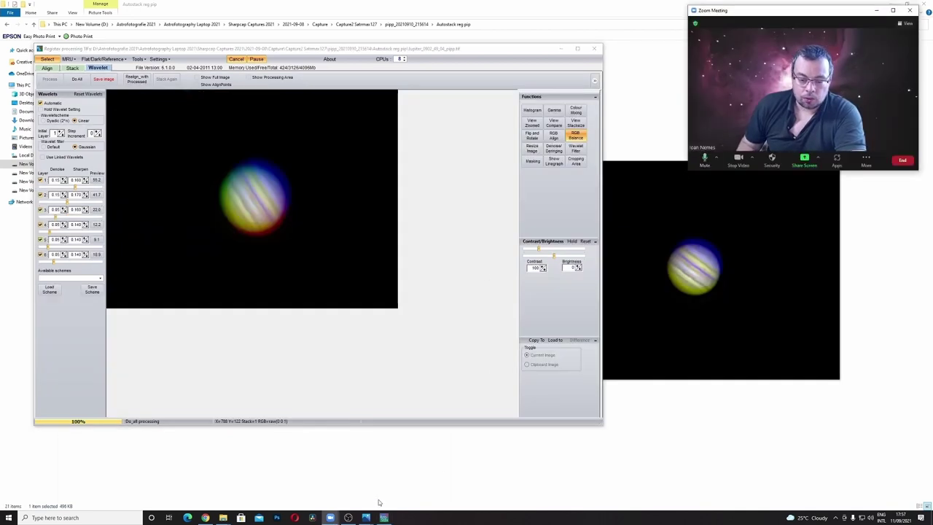
# Step: Remove the Tool-RGBALIGN step from the macro
pyautogui.click(384, 518)
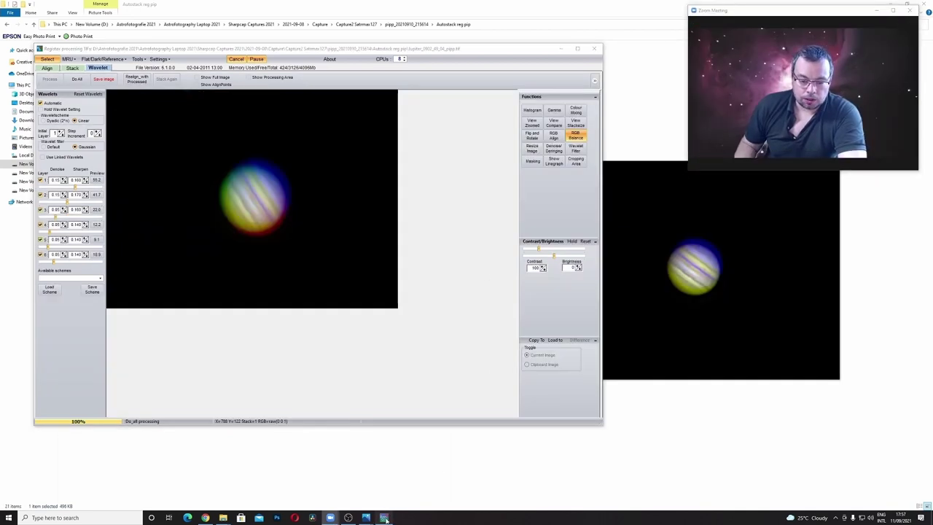
pyautogui.moveTo(678, 241); pyautogui.dragTo(689, 251)
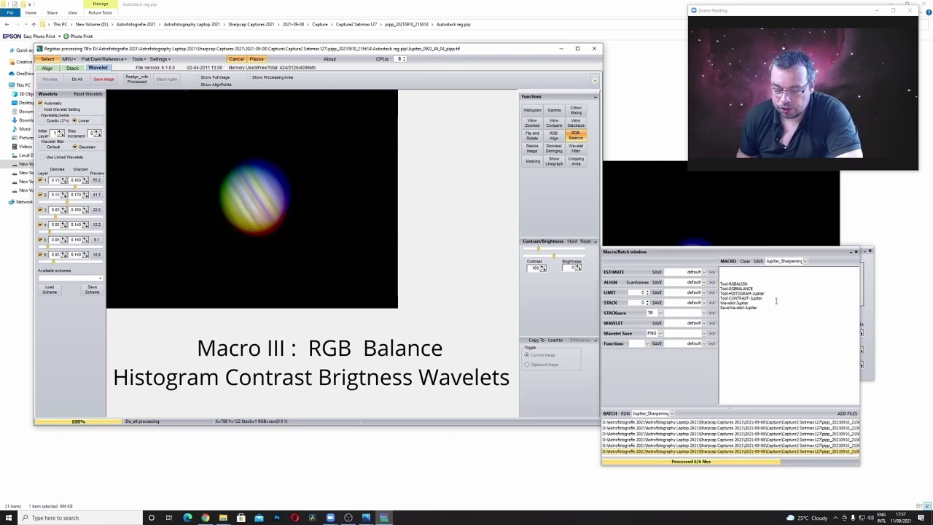
pyautogui.moveTo(720, 284); pyautogui.dragTo(747, 283)
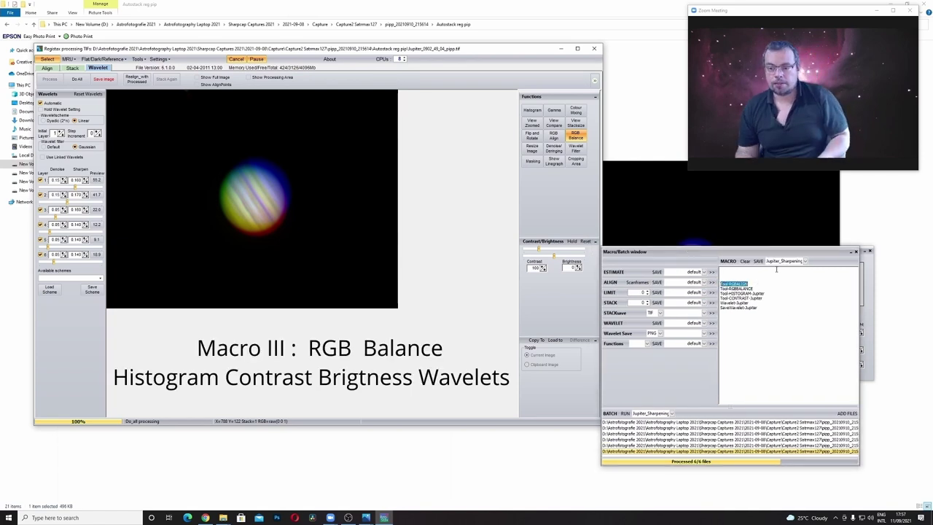
pyautogui.press('Delete')
# Step: Rename the macro Jupiter_S_Wb and run the batch over the six stacks again
pyautogui.doubleClick(801, 261)
pyautogui.moveTo(772, 261); pyautogui.dragTo(793, 267)
pyautogui.write('S_Wb')
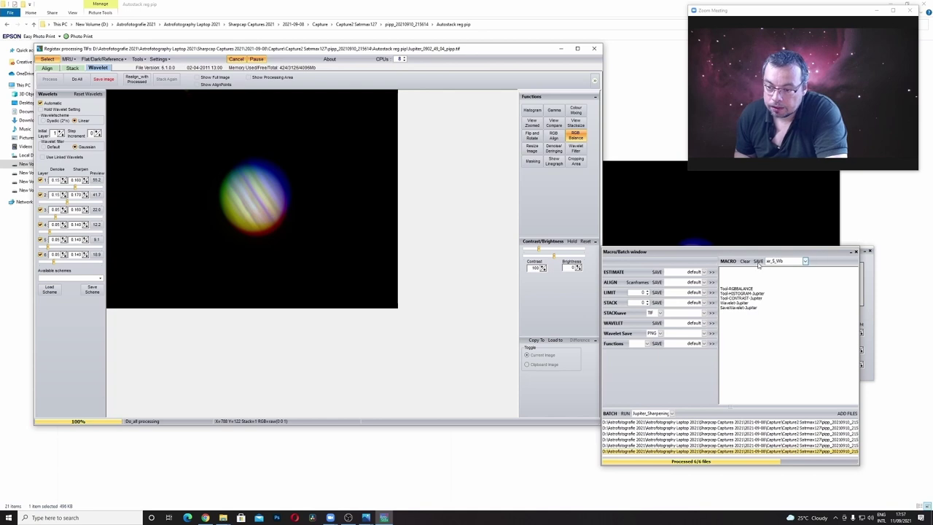
pyautogui.click(837, 289)
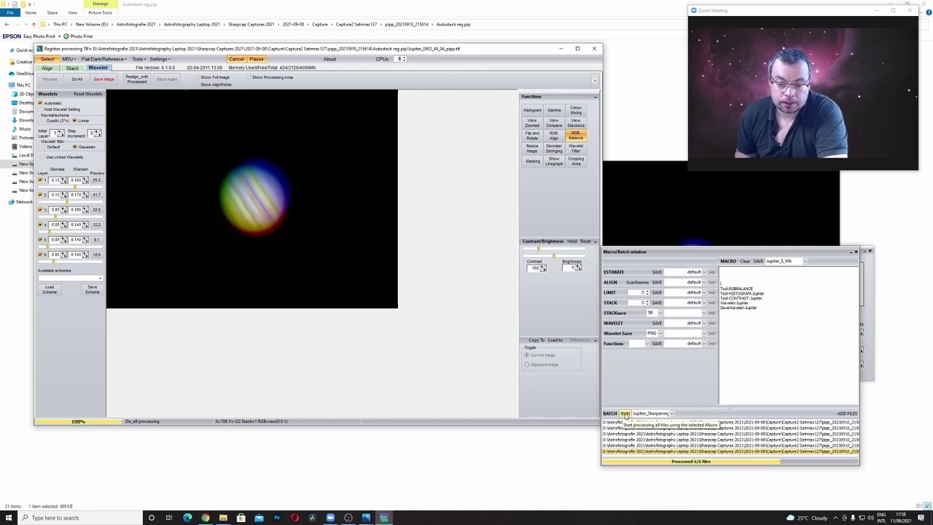
pyautogui.click(625, 414)
pyautogui.click(625, 414)
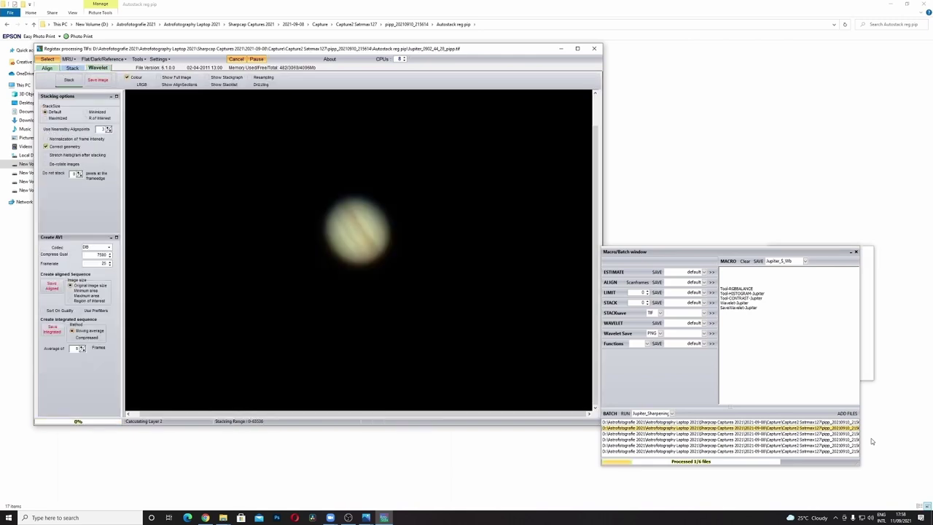
# Step: View jupiter_0902_25_38_pipp.png from the output folder in Photos, zoomed in to inspect the detail
pyautogui.click(443, 440)
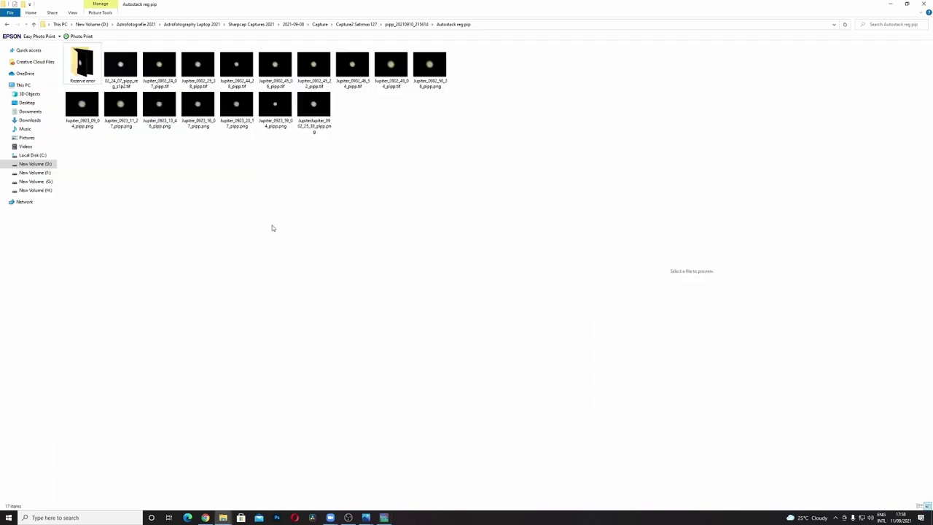
pyautogui.doubleClick(306, 121)
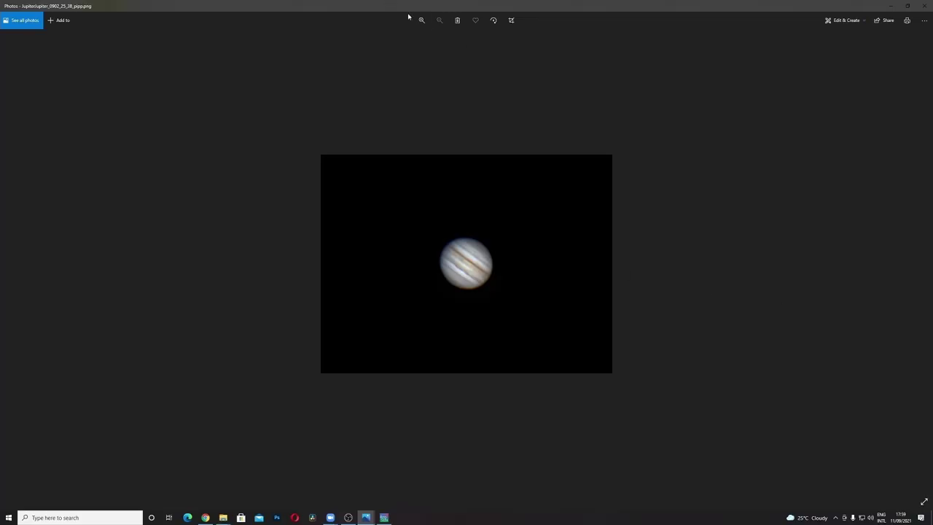
pyautogui.click(421, 19)
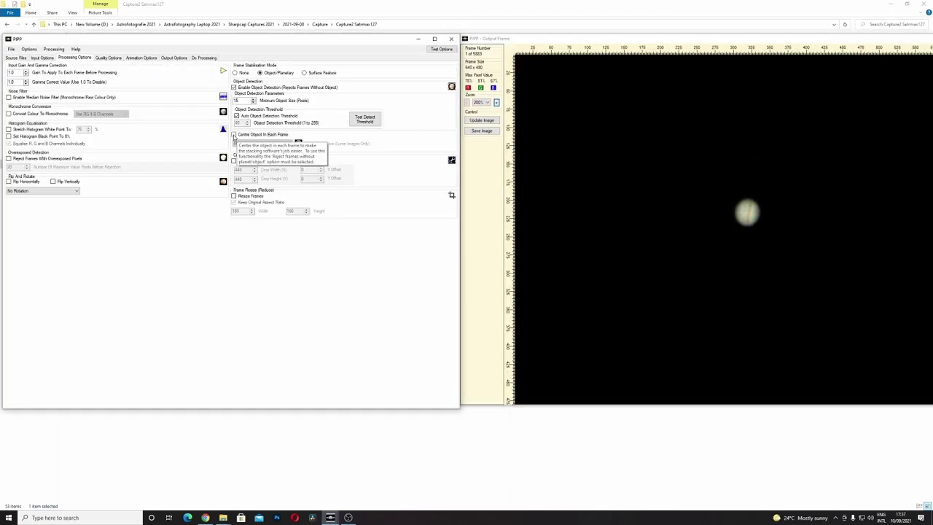
# Step: Turn on Centre Object In Each Frame in PIPP's Processing Options
pyautogui.click(234, 134)
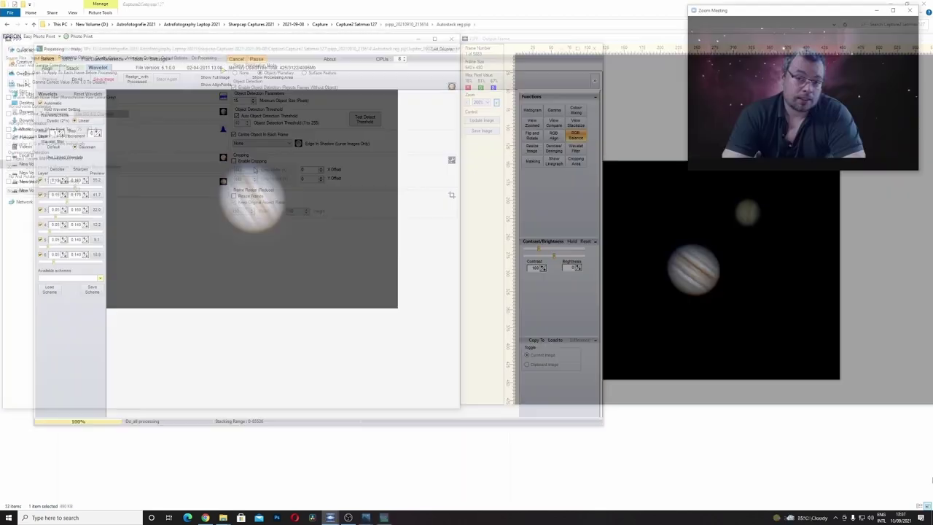